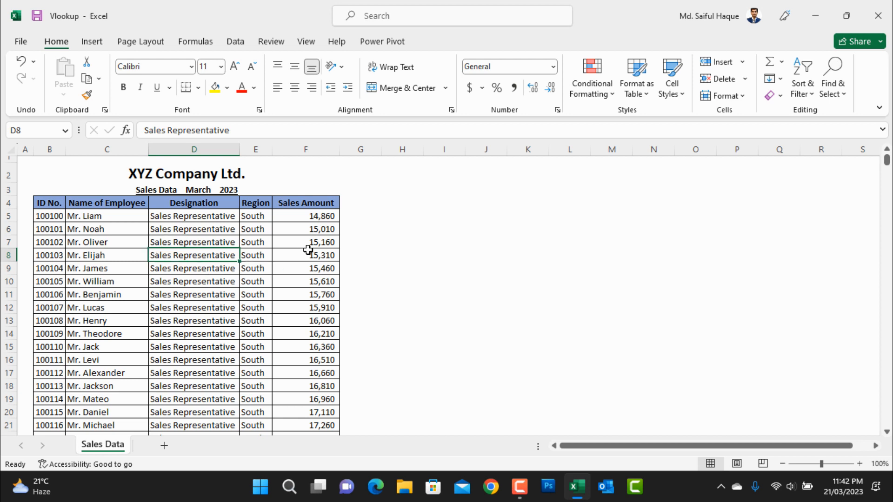
- Examine the sales table's header row from ID No. to Sales Amount
left_click(63, 204)
left_click_drag(62, 203, 319, 209)
left_click(321, 229)
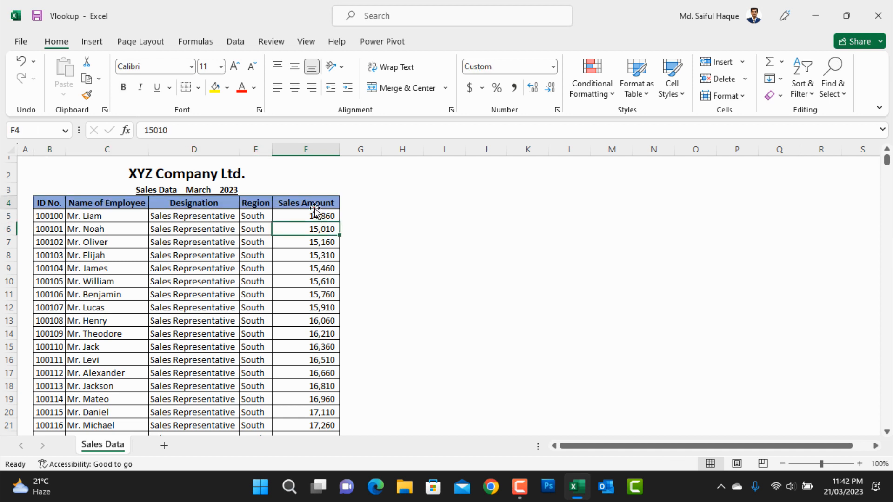
left_click(315, 208)
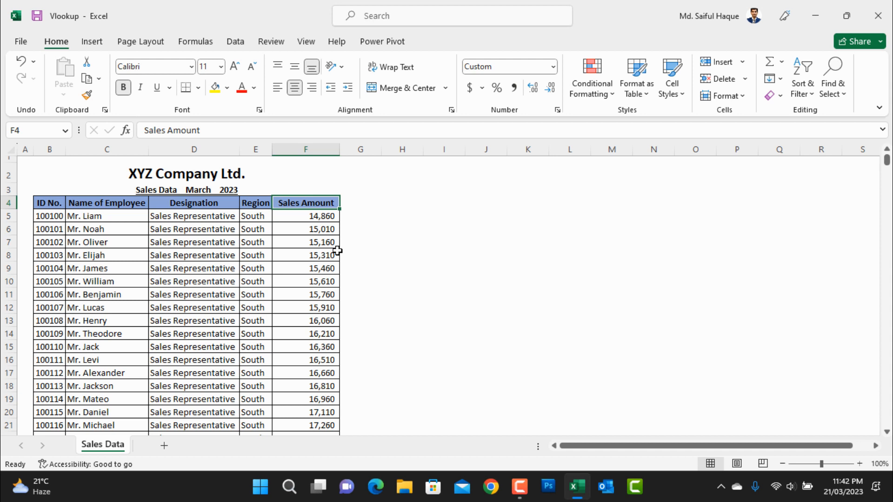
- Delete the existing total in F1005 and enter a SUM formula over the sales amounts F5:F1004
key("ctrl+Down")
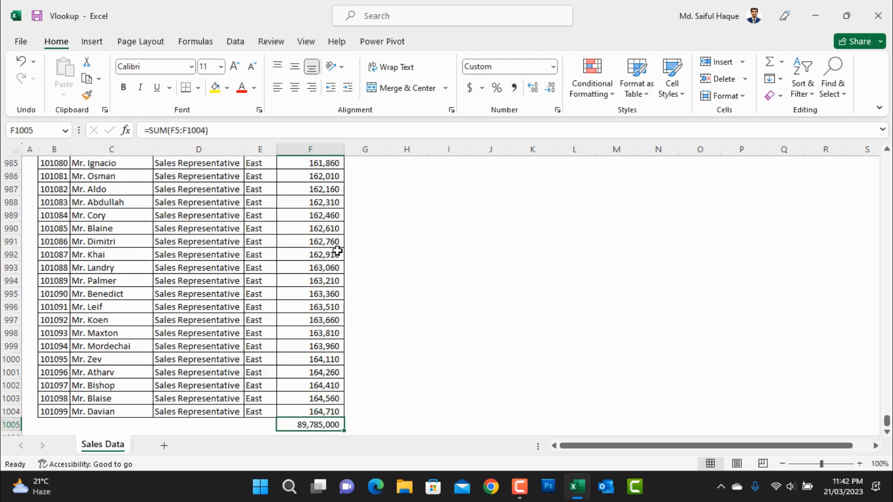
scroll(462, 307, "down", 2)
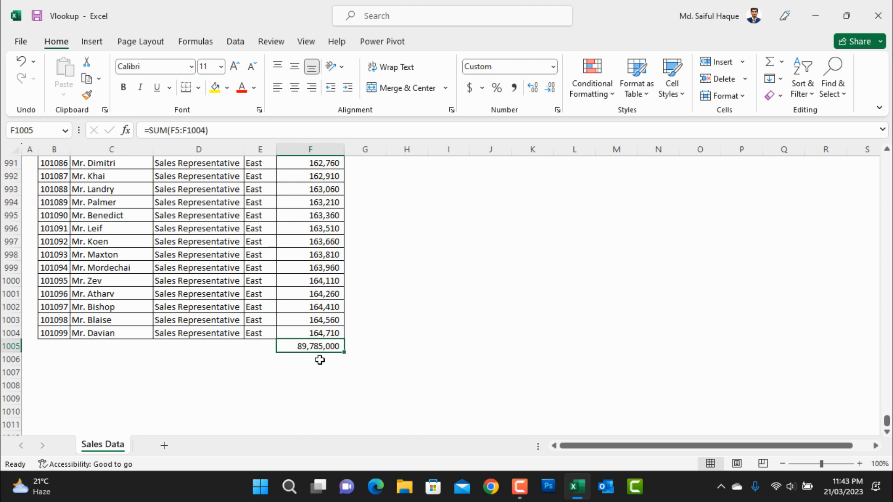
key("Delete")
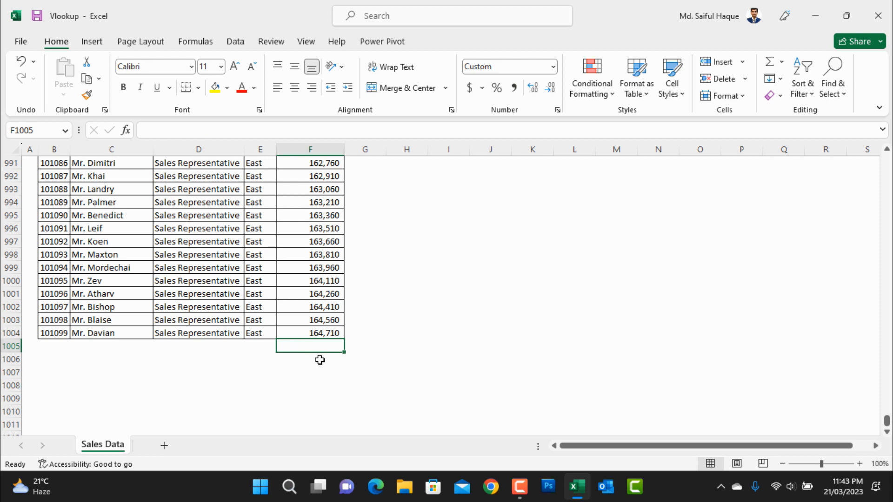
type("=sum")
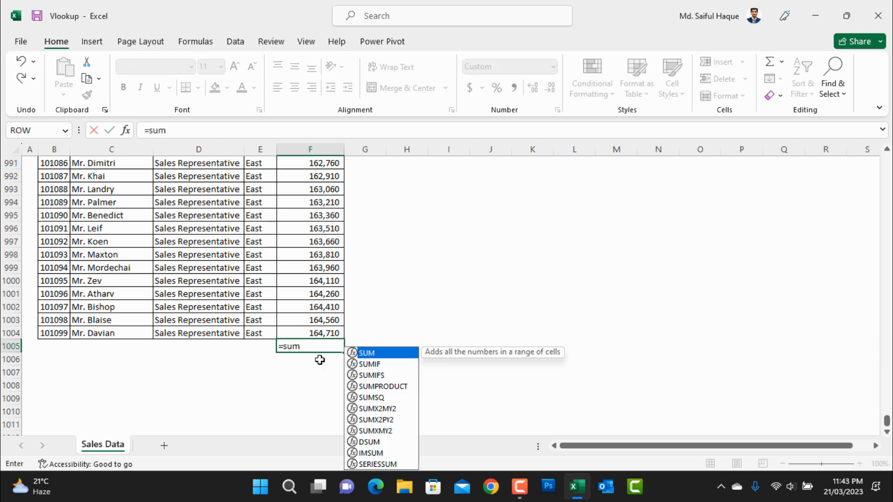
double_click(380, 354)
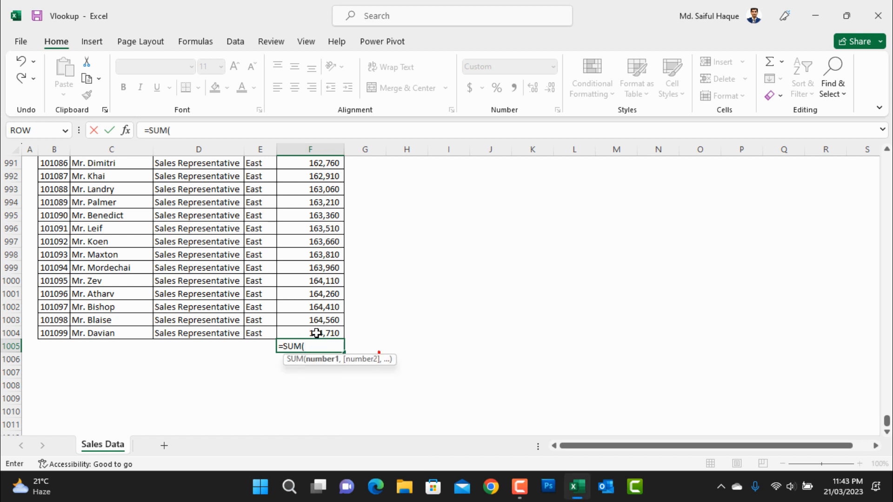
left_click(317, 333)
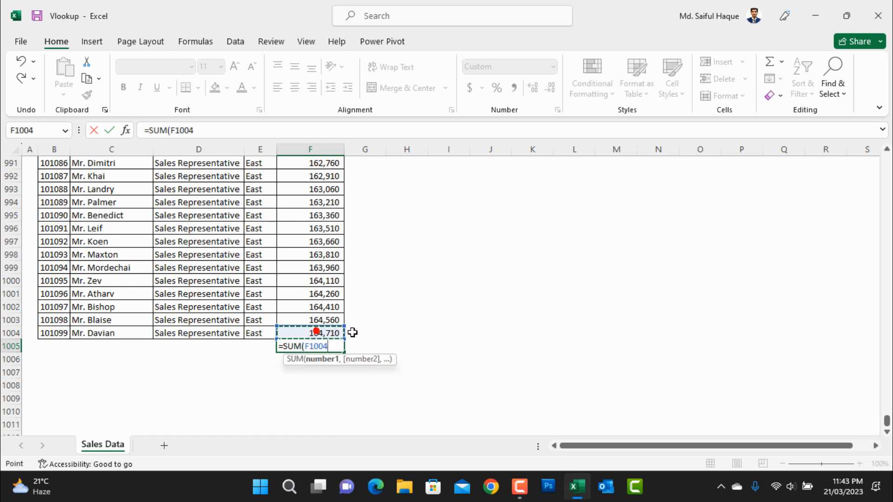
key("ctrl+shift+Up")
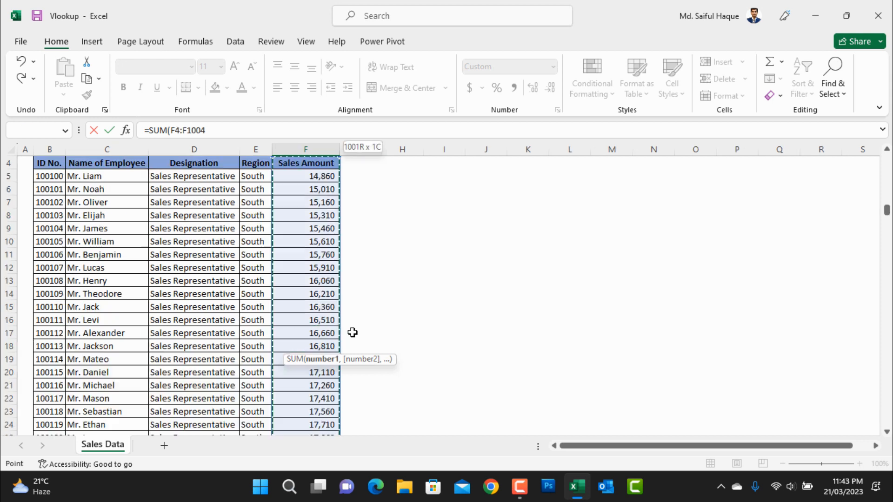
key("shift+Down")
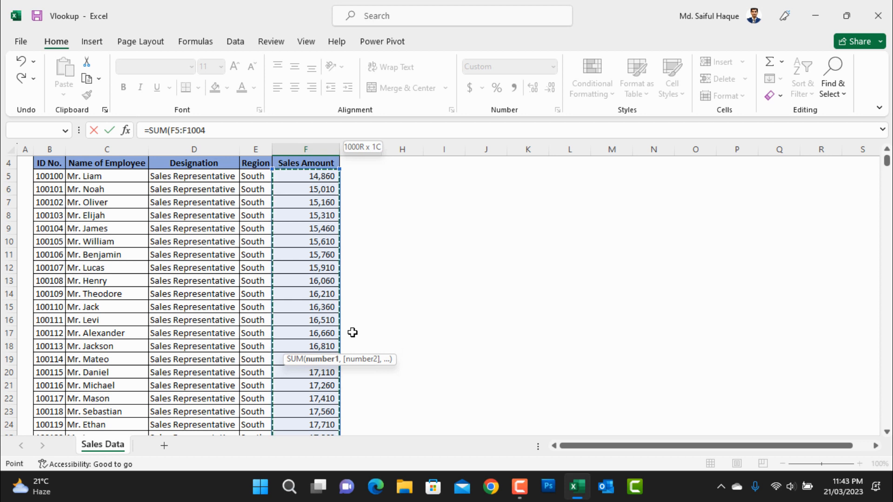
key("Return")
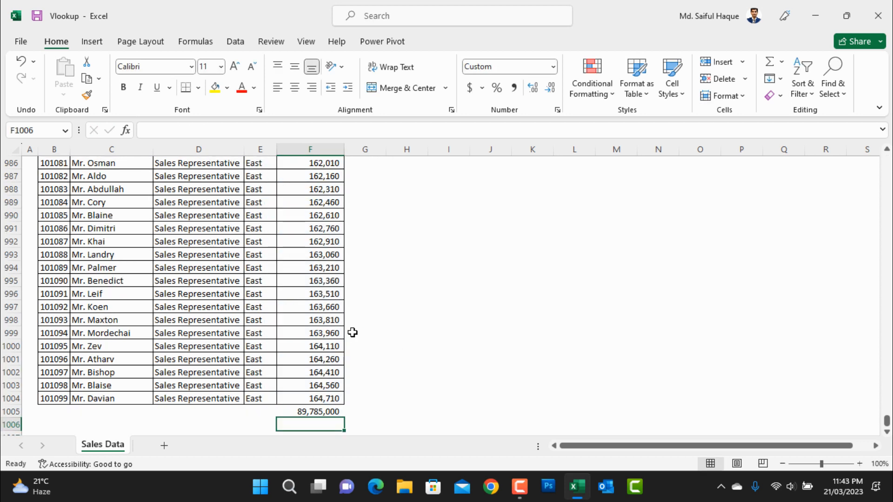
- Clear the manually entered SUM formula in F1005 and insert an automatic sum of F5:F1004
key("Up")
key("Delete")
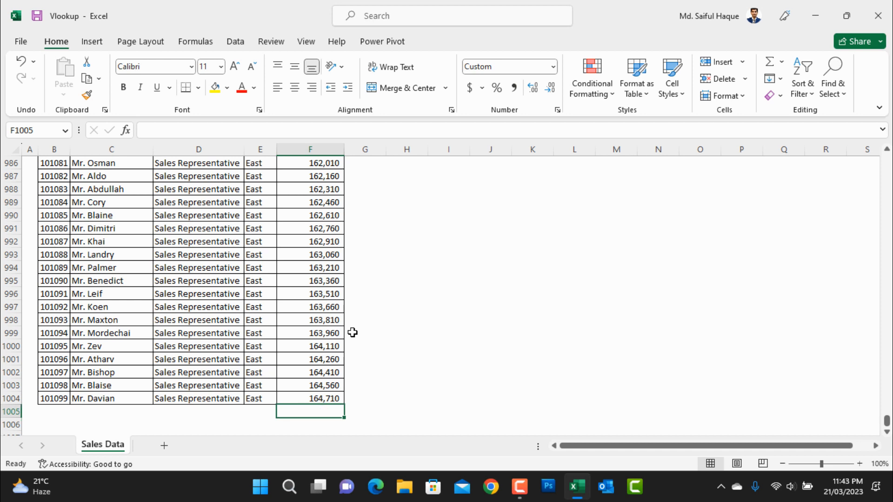
key("alt+equal")
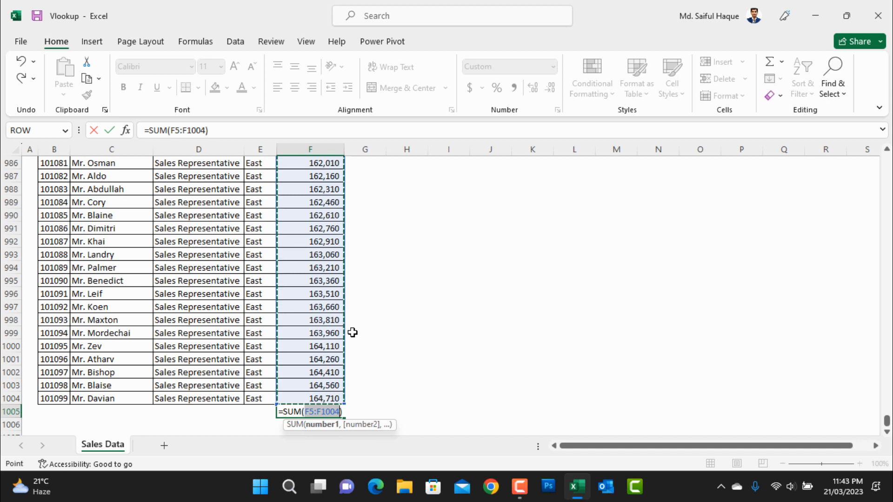
key("Return")
key("Up")
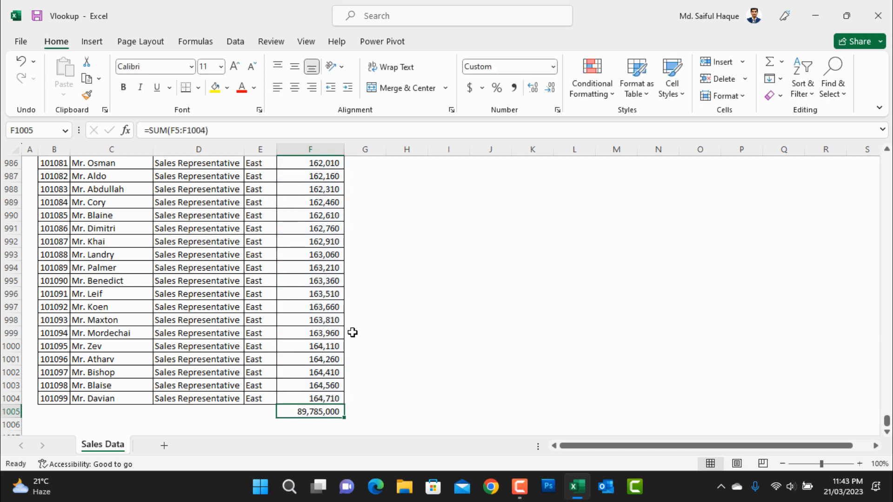
- Clear the total below the Sales Amount column and recreate it with AutoSum over F5:F1004
key("Delete")
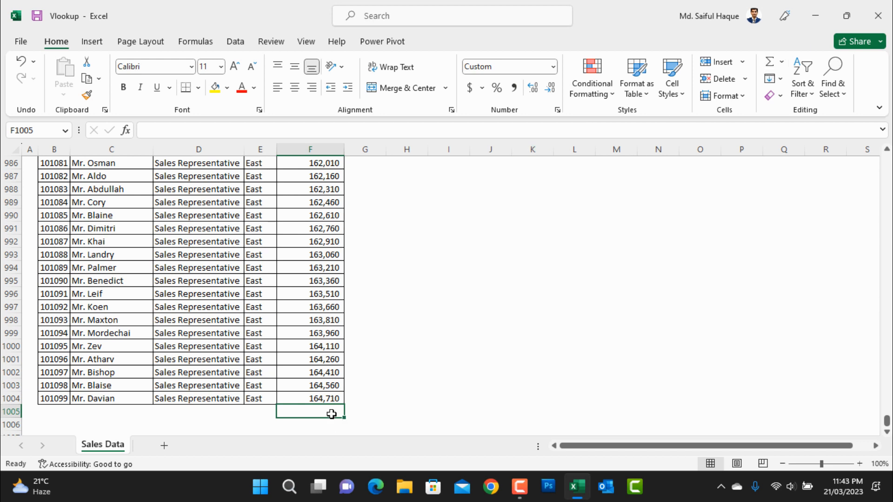
left_click(771, 64)
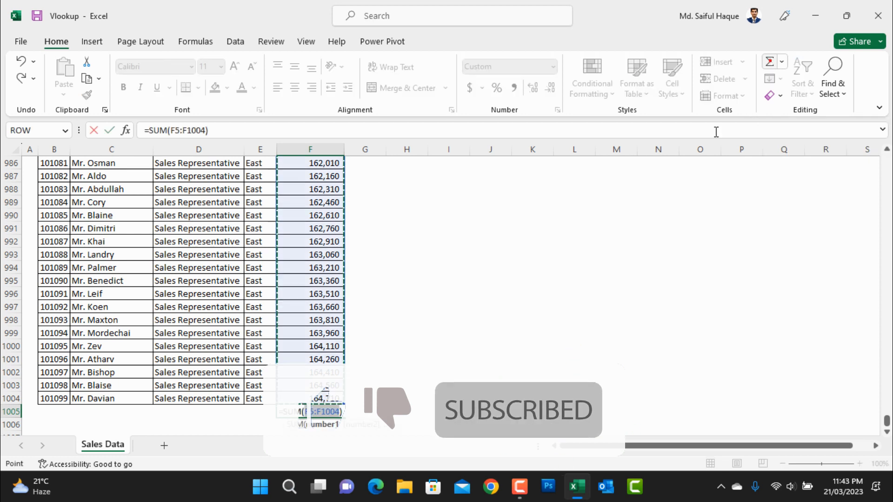
key("Return")
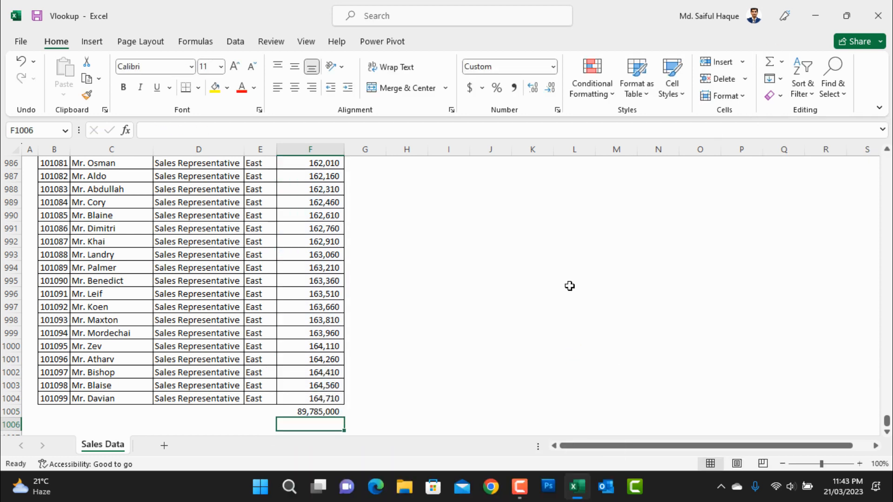
- Return to the top of the table and review each column header from ID No. through Sales Amount
left_click(320, 373)
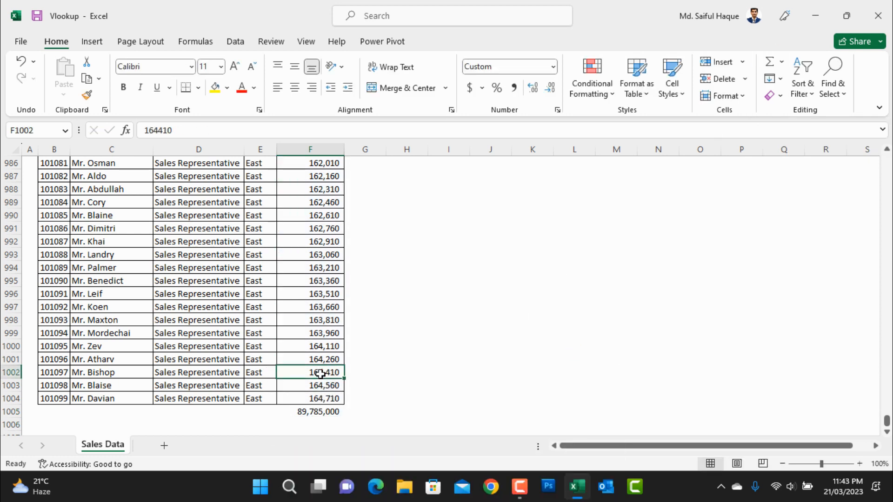
key("ctrl+Up")
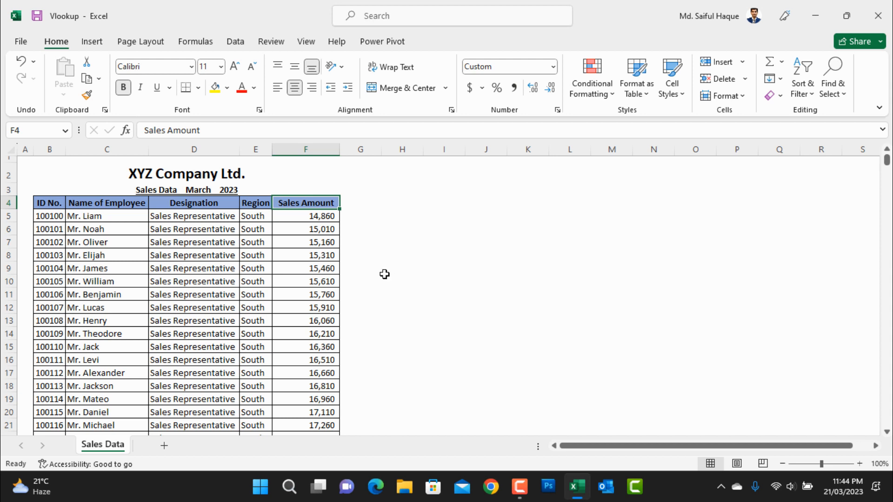
left_click(425, 269)
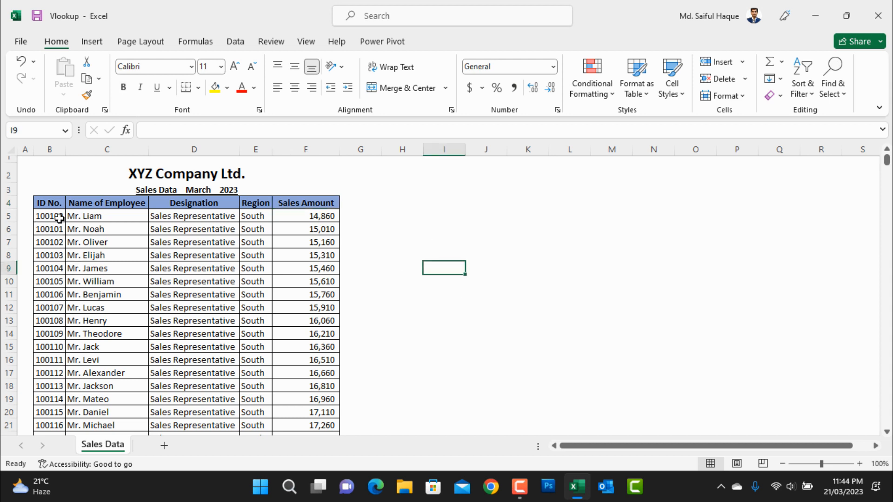
left_click(55, 202)
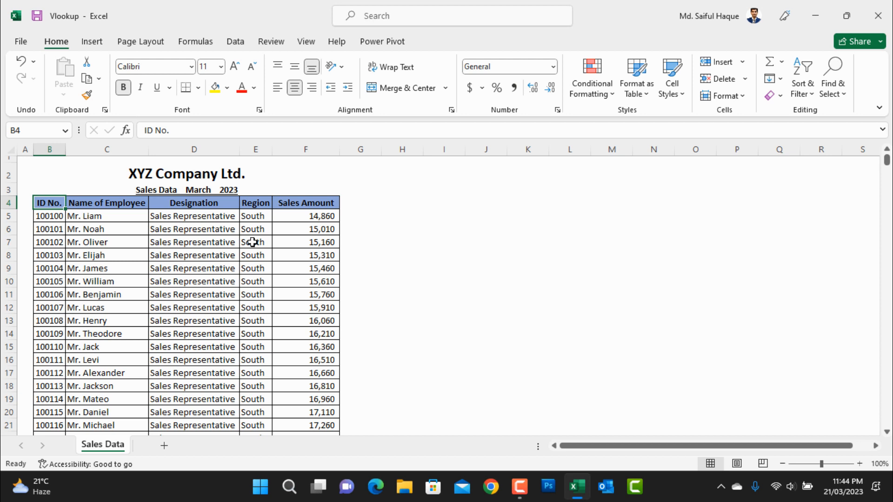
key("Right")
key("Right")
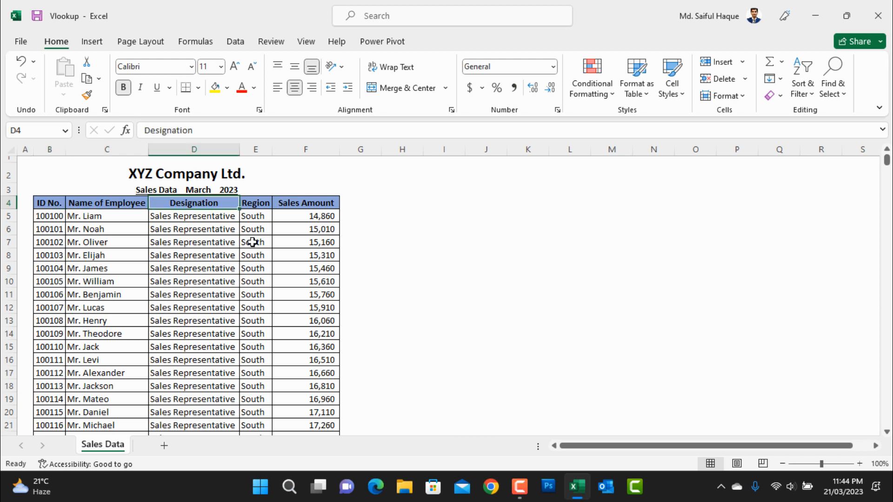
key("Right")
key("Right")
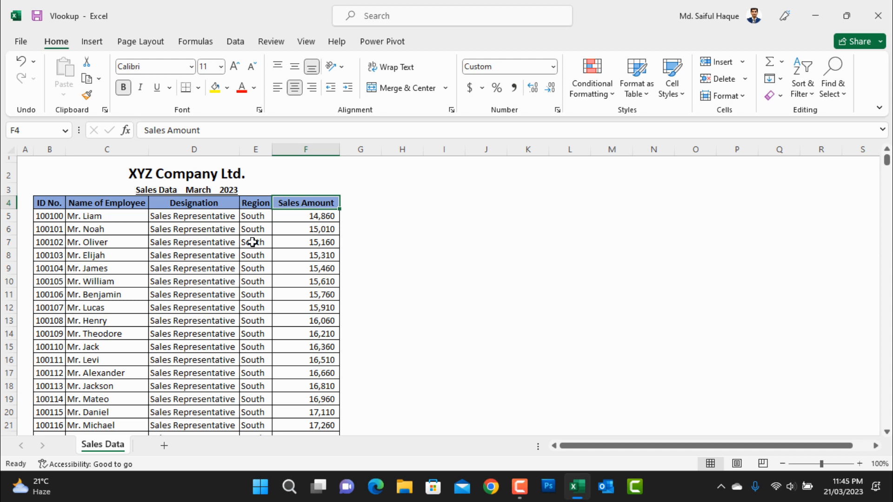
- Copy the Region entries E5:E1004 into a new workbook, starting at cell D2
left_click(253, 216)
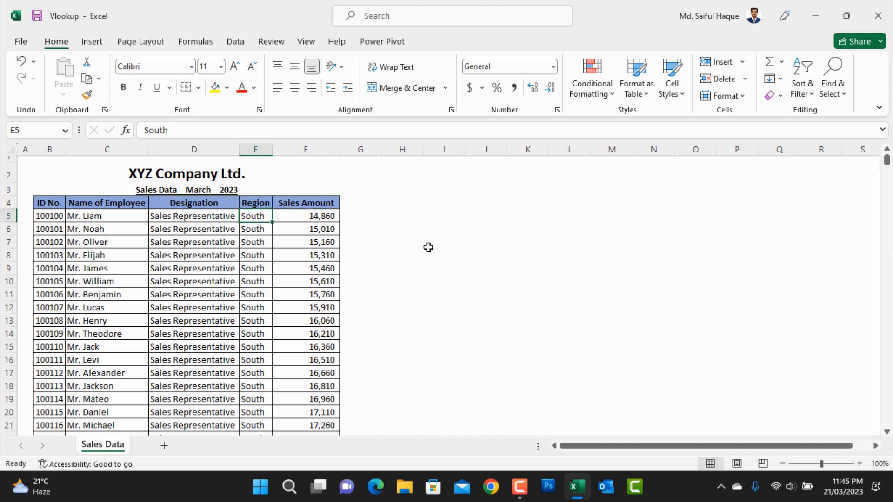
key("ctrl+shift+Down")
key("ctrl+c")
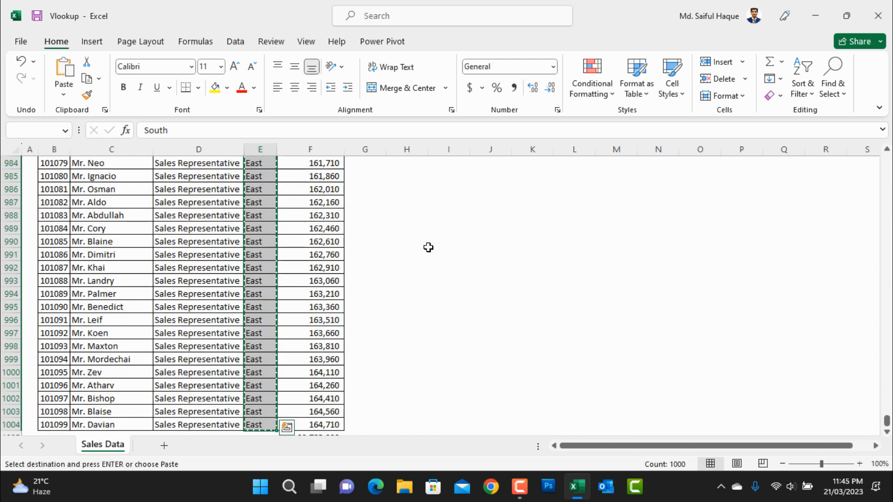
scroll(437, 248, "right", 1)
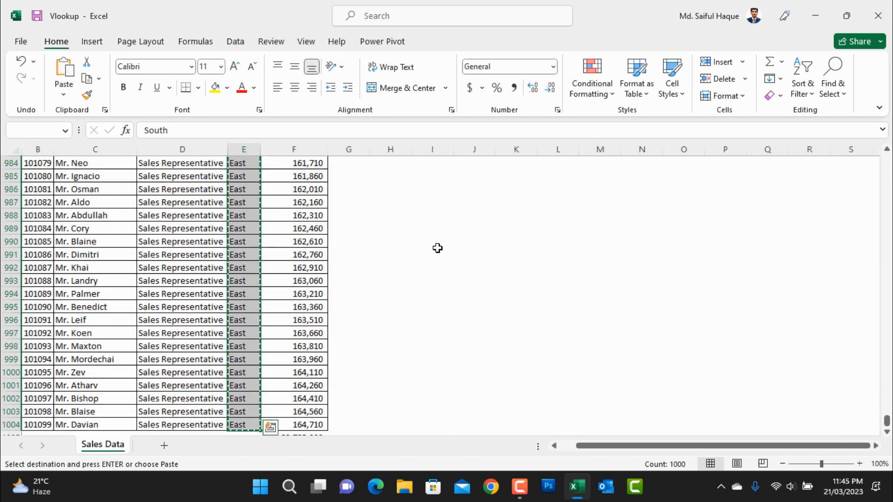
key("ctrl+n")
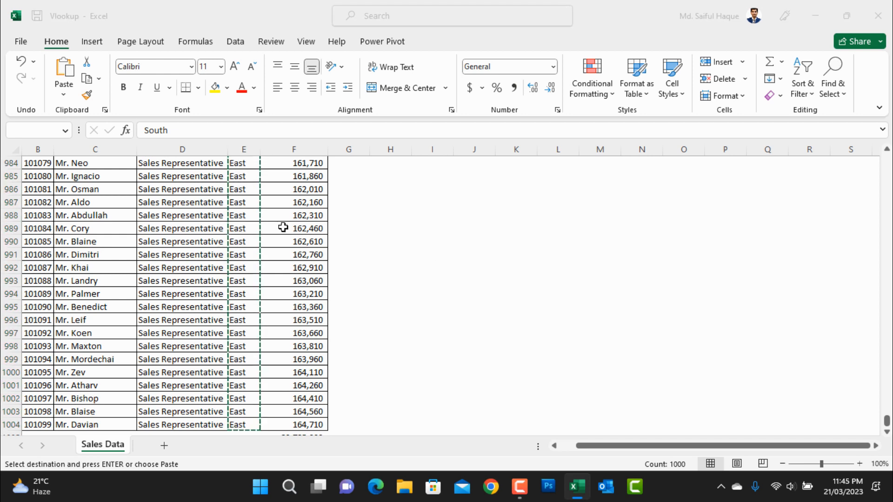
left_click(165, 177)
left_click(165, 177)
key("ctrl+v")
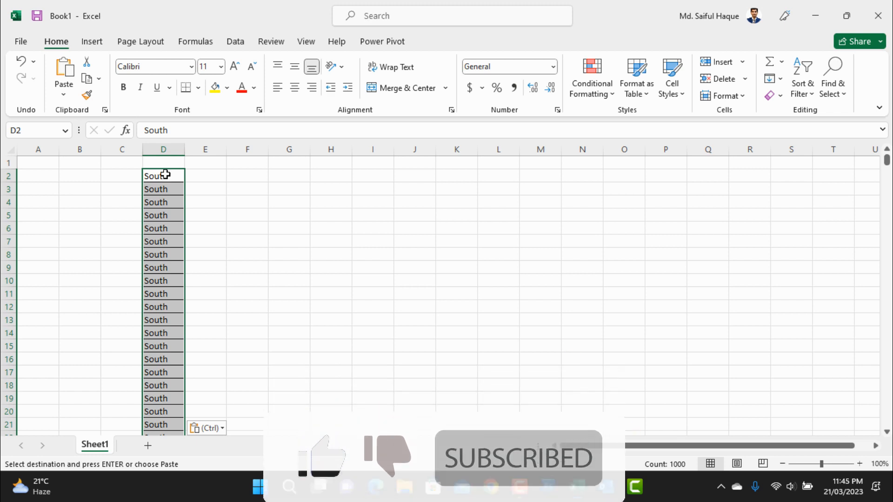
- Remove the duplicate values from the pasted region list in column D
left_click(235, 47)
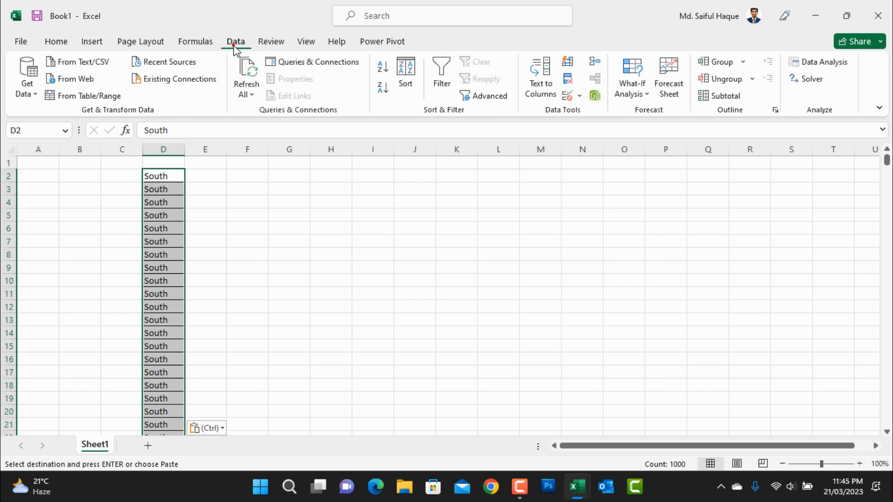
left_click(571, 87)
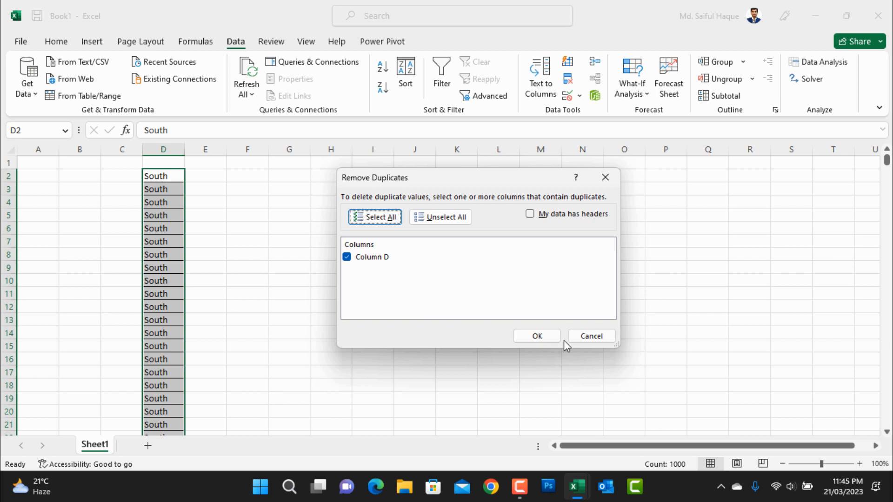
left_click(543, 343)
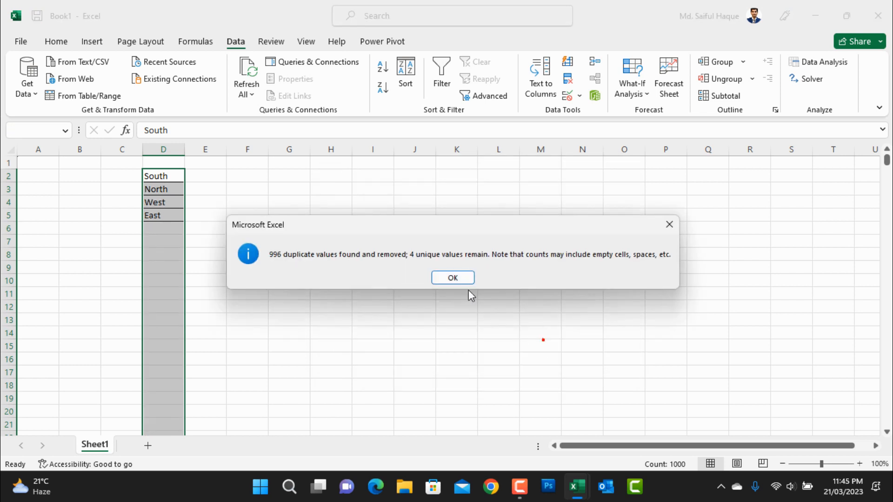
left_click(460, 278)
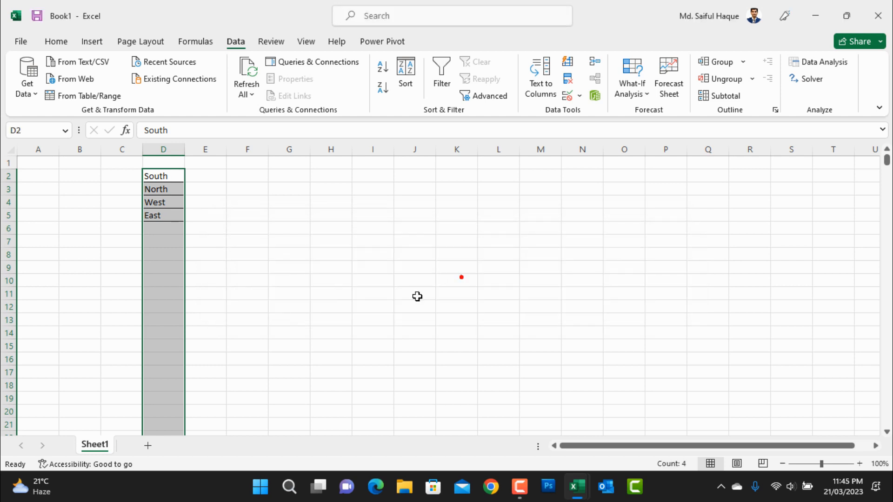
- Lower the computer's sound volume to zero
left_click(790, 491)
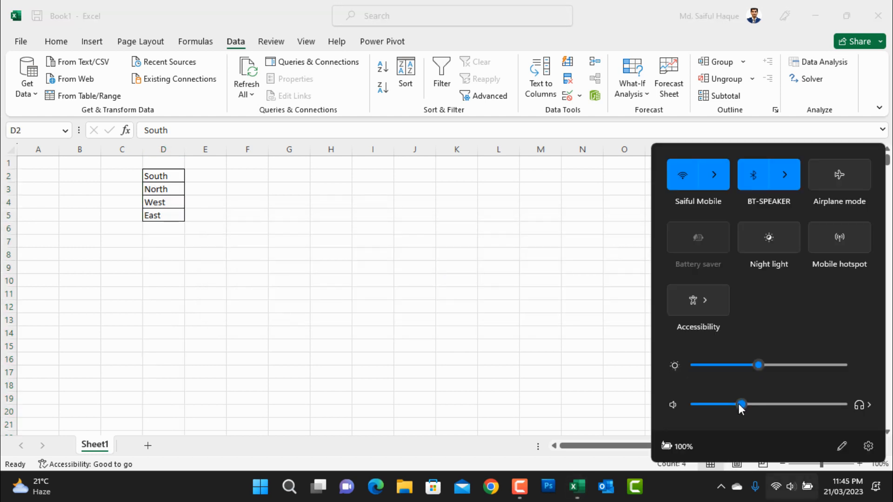
left_click_drag(742, 404, 660, 404)
- Copy the unique region list D2:D5 into the Vlookup workbook's Sales Data sheet, starting at cell H5
left_click_drag(168, 177, 175, 221)
key("ctrl+c")
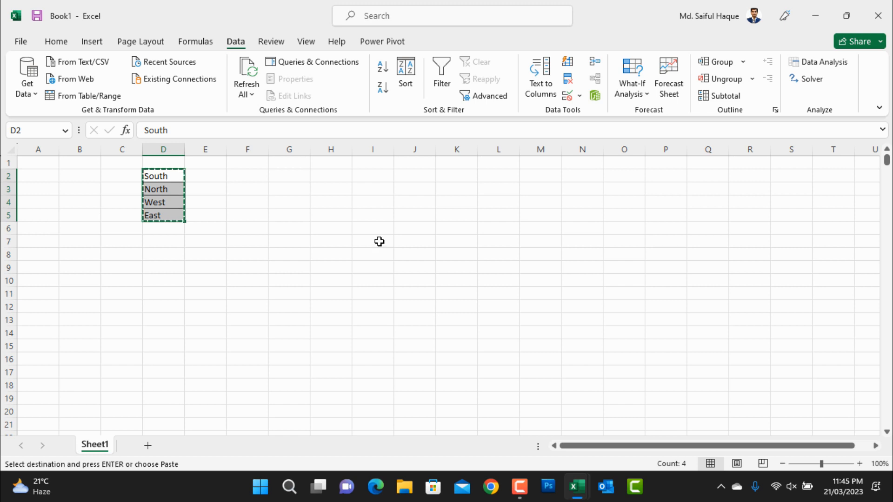
key("alt+Tab")
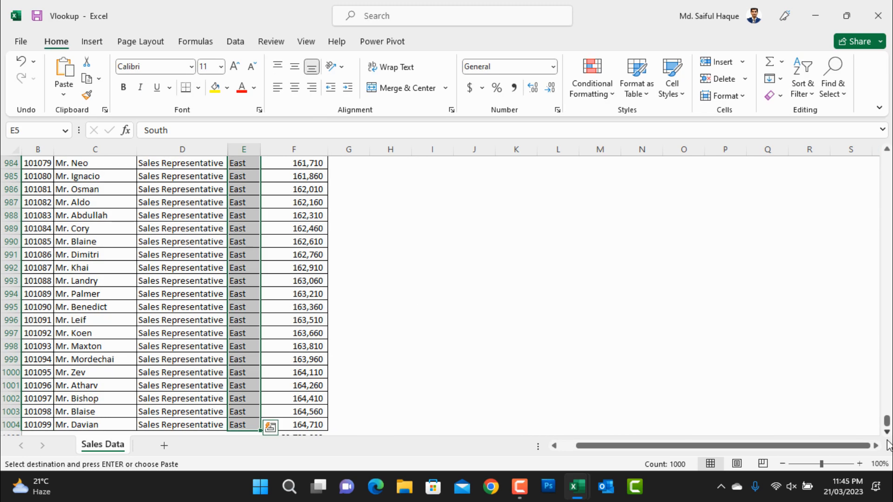
left_click_drag(886, 421, 886, 159)
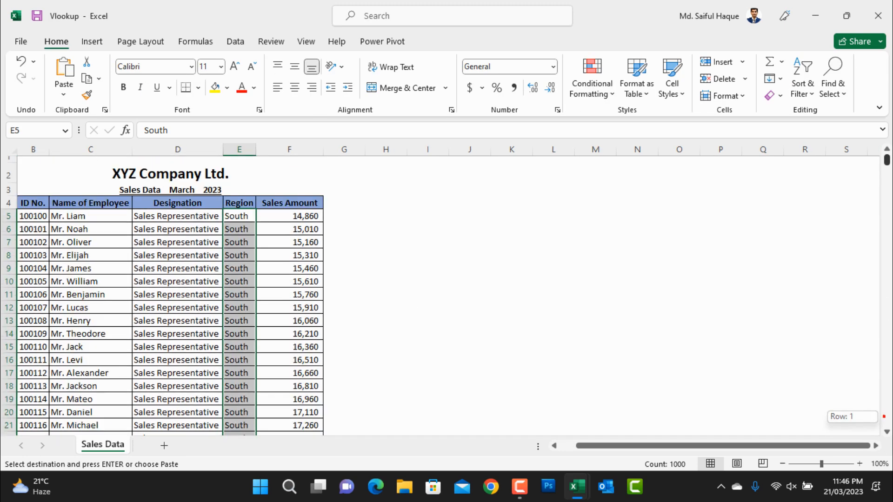
left_click(373, 214)
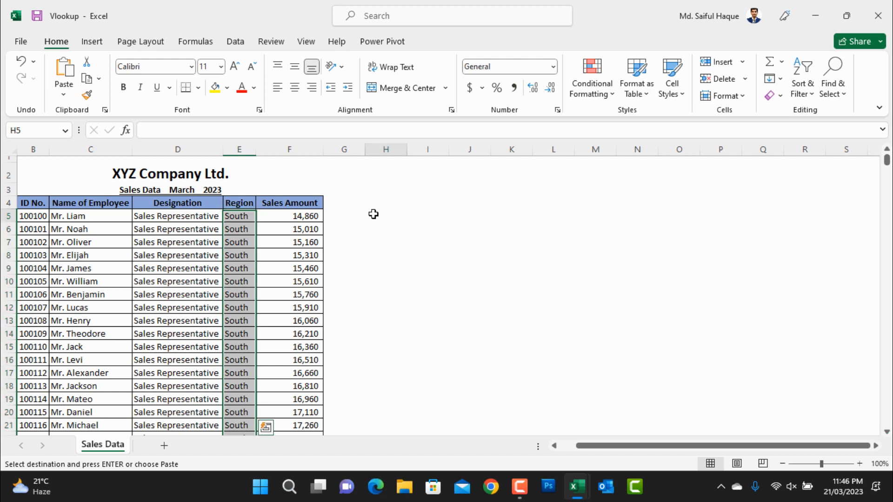
key("ctrl+v")
left_click(424, 321)
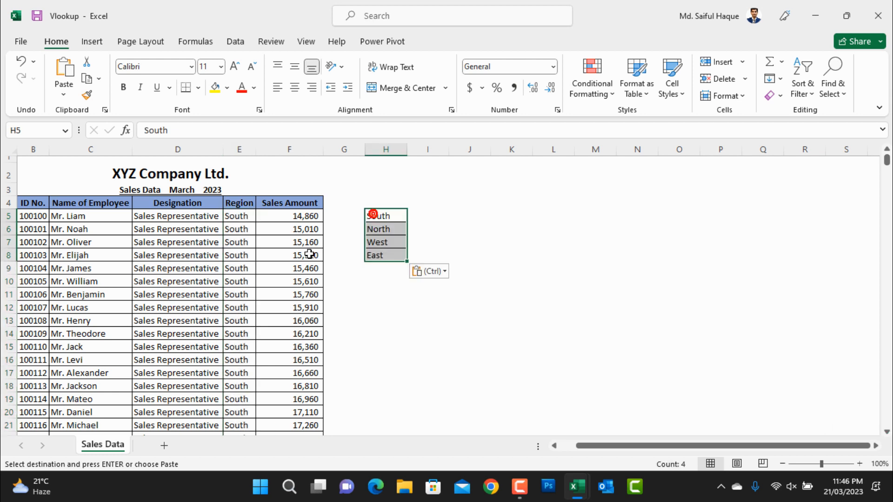
- Copy the Region header from E4 to H4 above the pasted region list
left_click(238, 205)
key("ctrl+c")
left_click(386, 203)
key("ctrl+v")
left_click(512, 222)
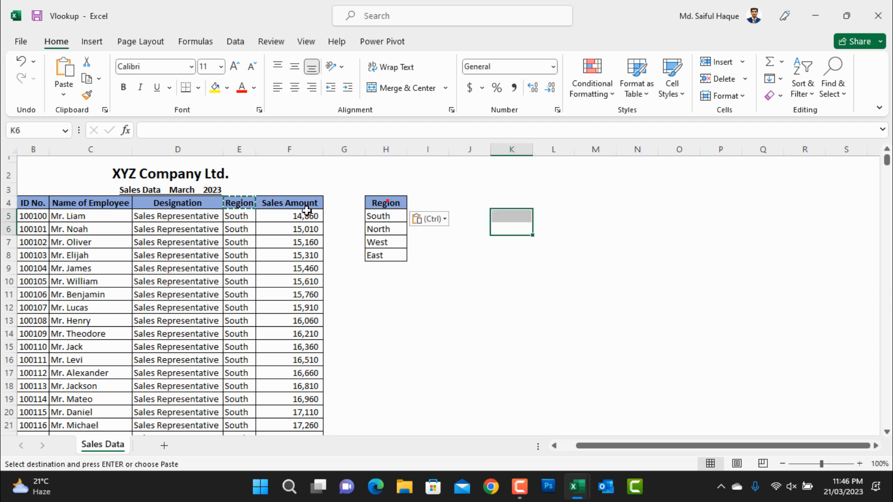
- Copy the Sales Amount header from F4 to I4 and autofit column I to its content
left_click(301, 207)
key("ctrl+c")
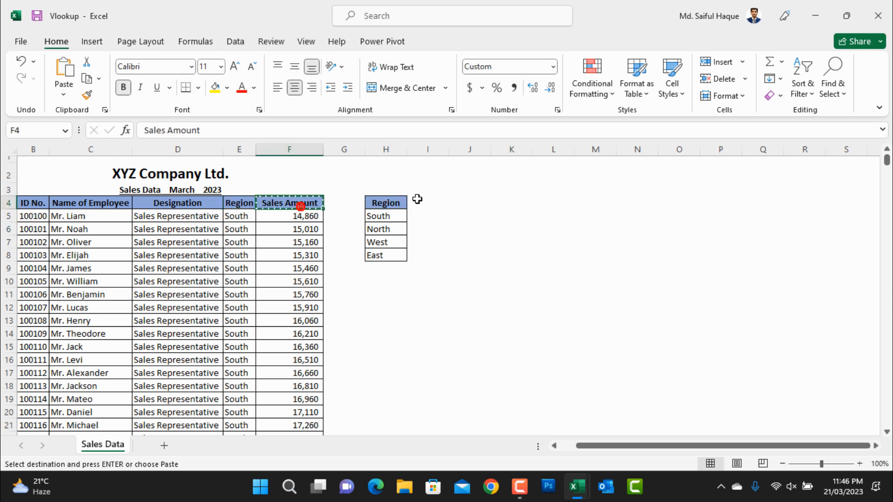
left_click(417, 199)
key("ctrl+v")
left_click(511, 242)
left_click_drag(449, 149, 451, 149)
double_click(451, 148)
left_click(460, 255)
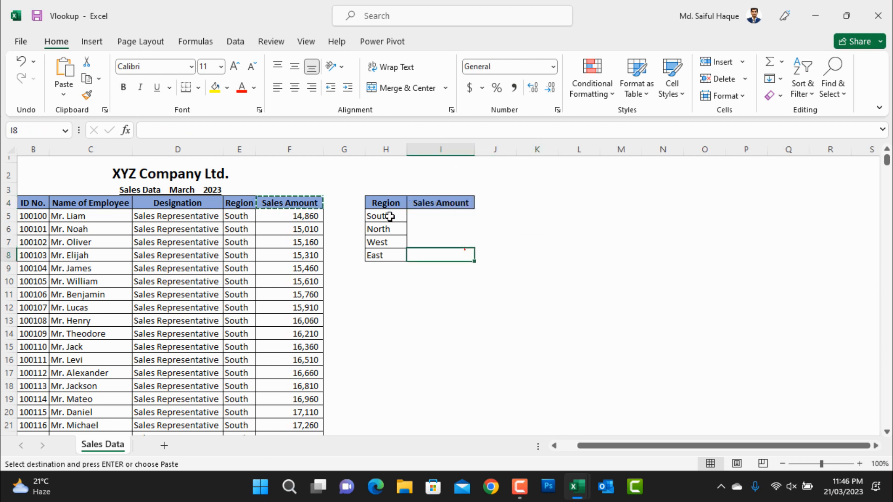
- Apply All Borders to the region summary range H4:I8
left_click_drag(385, 203, 451, 255)
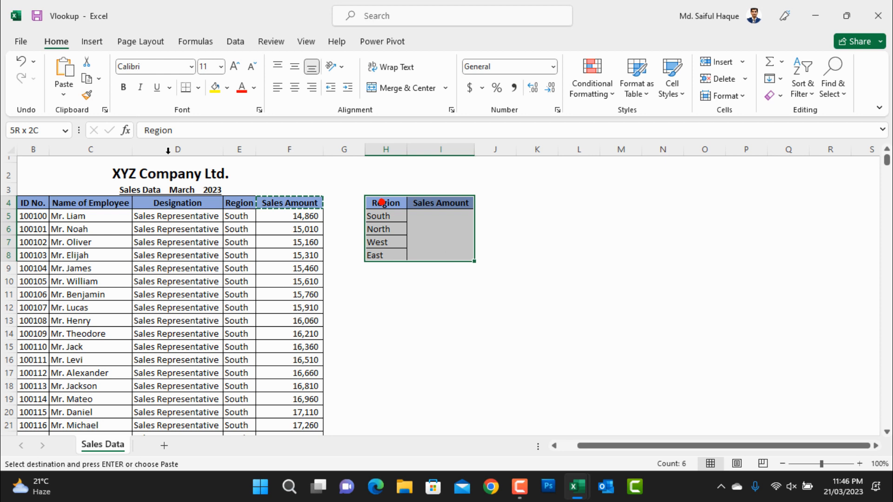
left_click(198, 87)
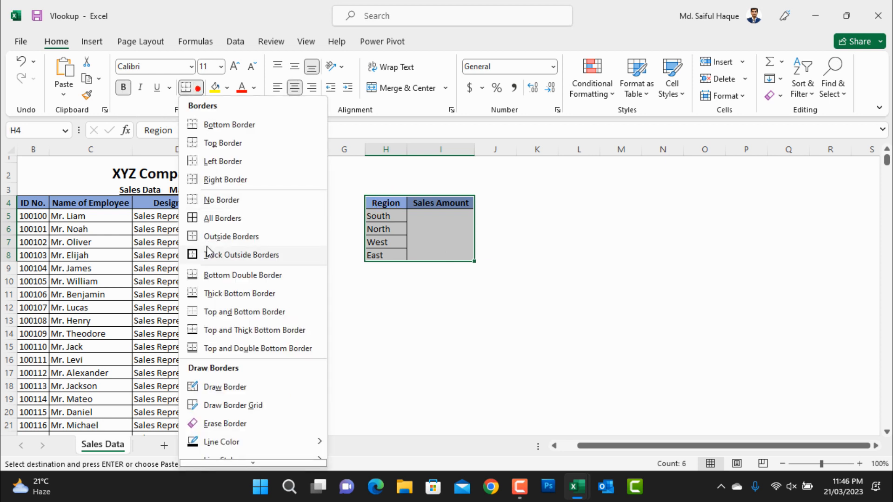
left_click(222, 218)
left_click(434, 279)
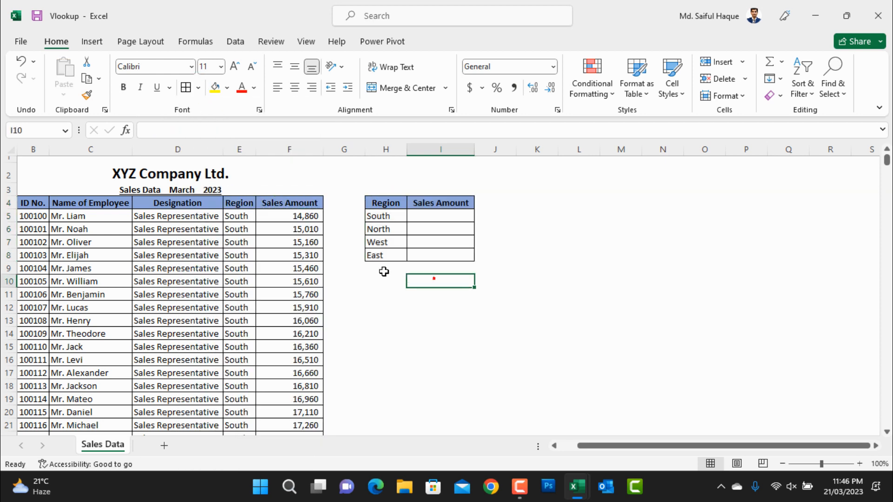
- Enter the label "GT -" in cell H9 below the East region
left_click(377, 268)
type("GT")
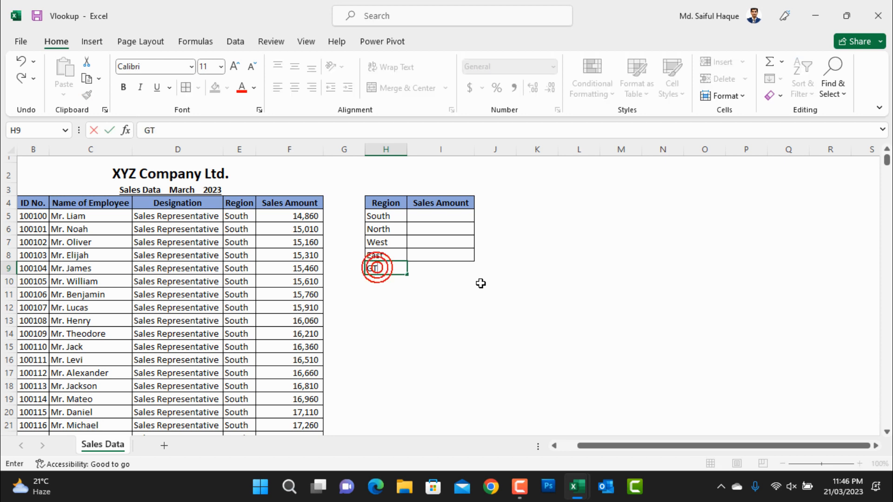
type(" -")
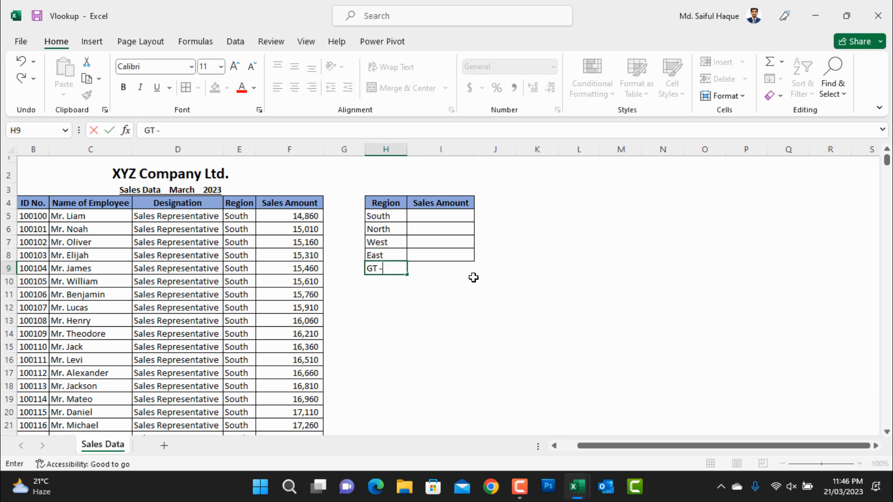
left_click(478, 281)
- Enter the formula =SUM(I5:I8) in cell I9 for the grand total
left_click(443, 271)
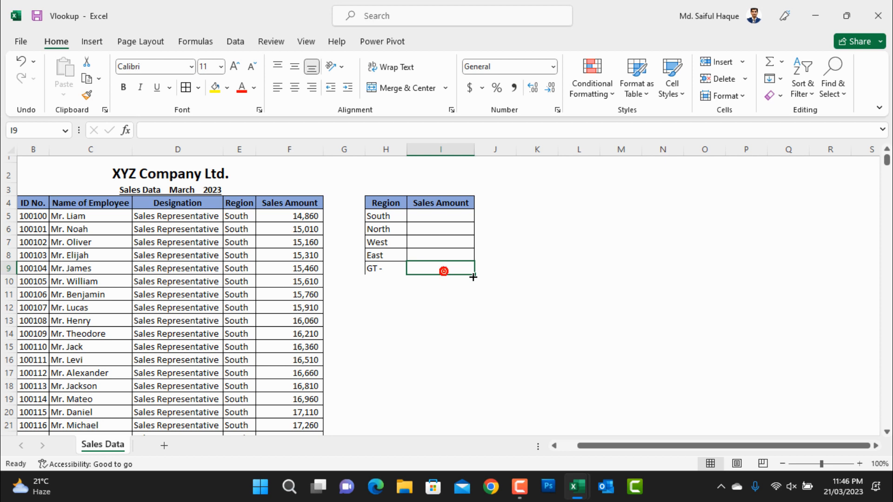
type("=sum")
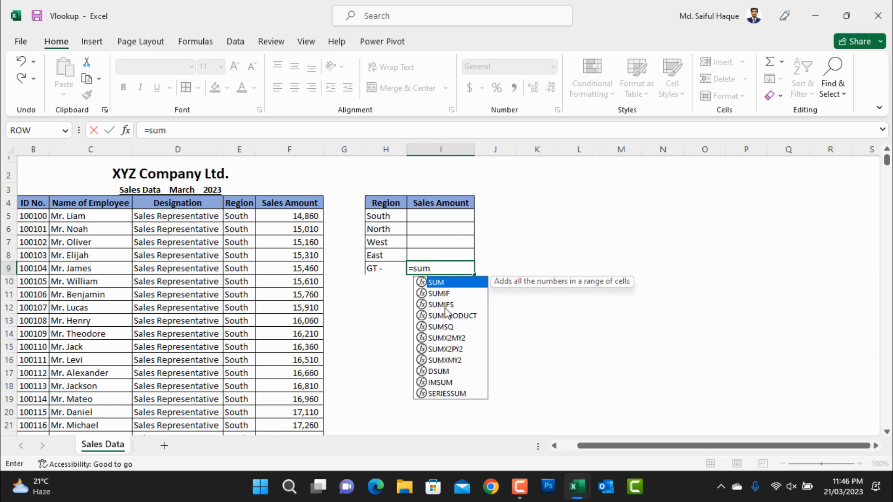
key("Tab")
left_click_drag(434, 219, 441, 260)
type(")")
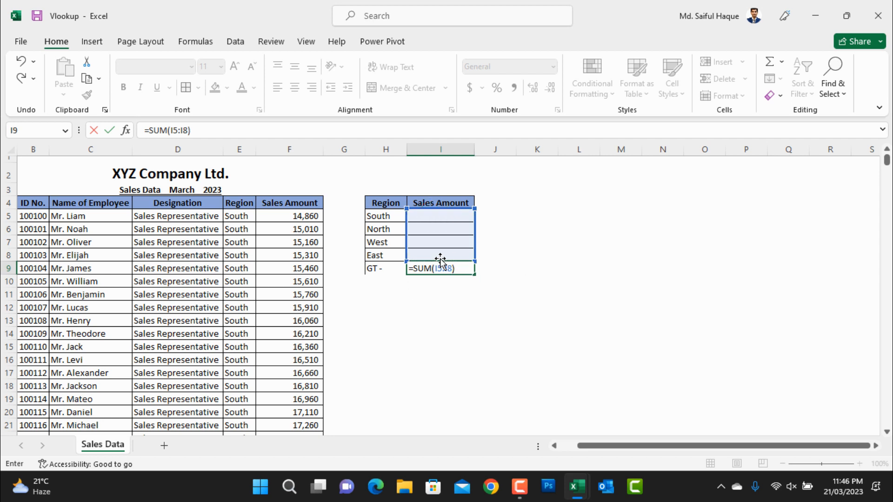
key("Return")
- Apply all borders to H5:I9 and format I5:I9 in comma style without decimals
left_click_drag(383, 268, 457, 218)
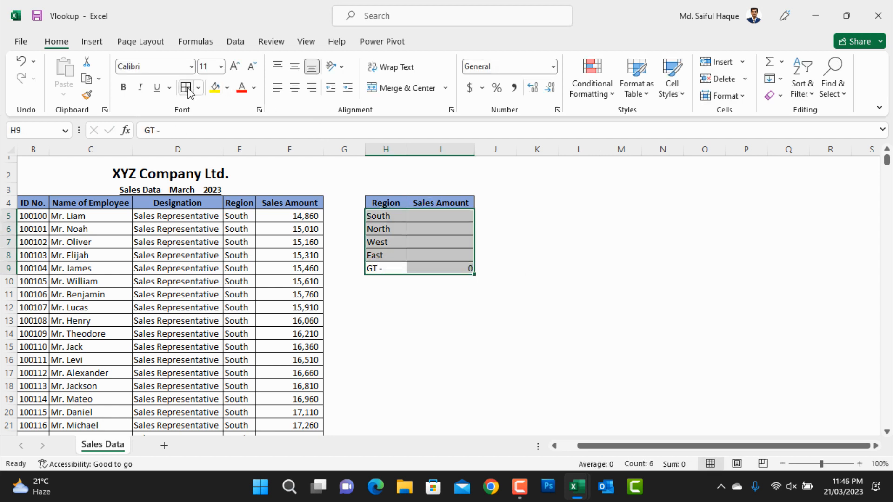
left_click(495, 242)
left_click_drag(450, 215, 456, 268)
left_click(515, 92)
left_click(552, 89)
left_click(583, 215)
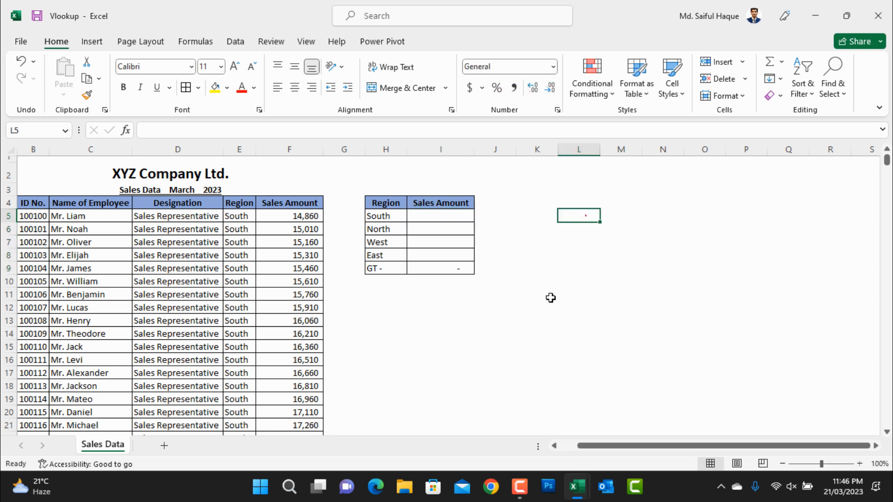
- Begin a SUMIF formula in I5 with the range E5:E1004 and the South cell H5 as criteria
left_click(438, 216)
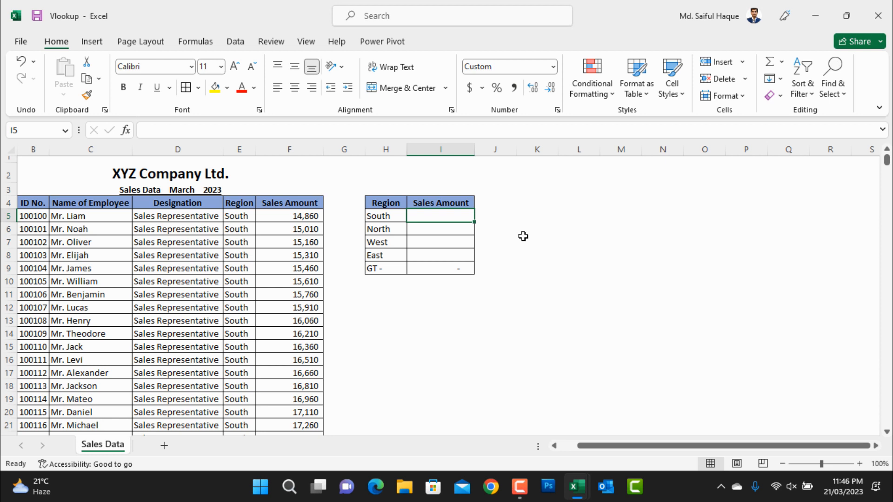
type("=sum")
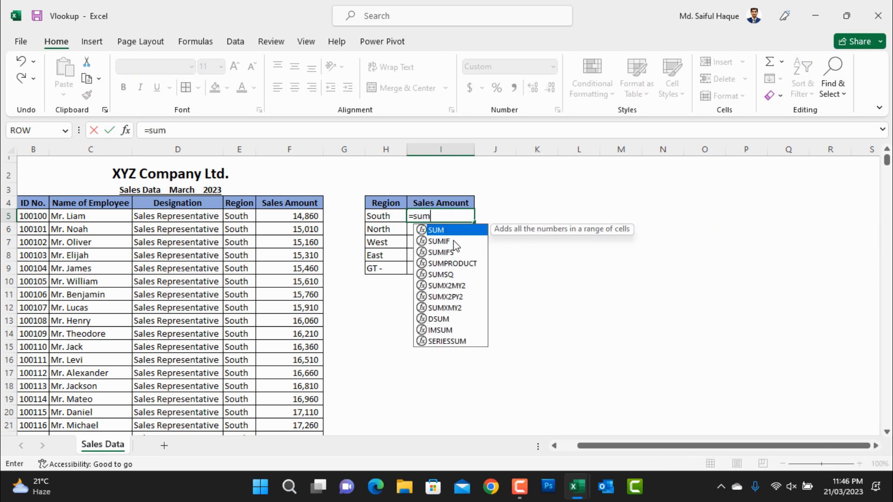
double_click(453, 242)
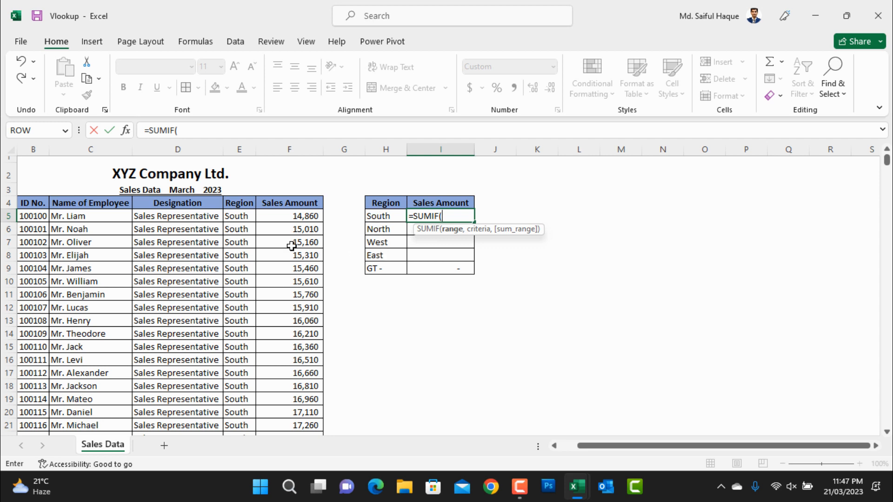
left_click(236, 216)
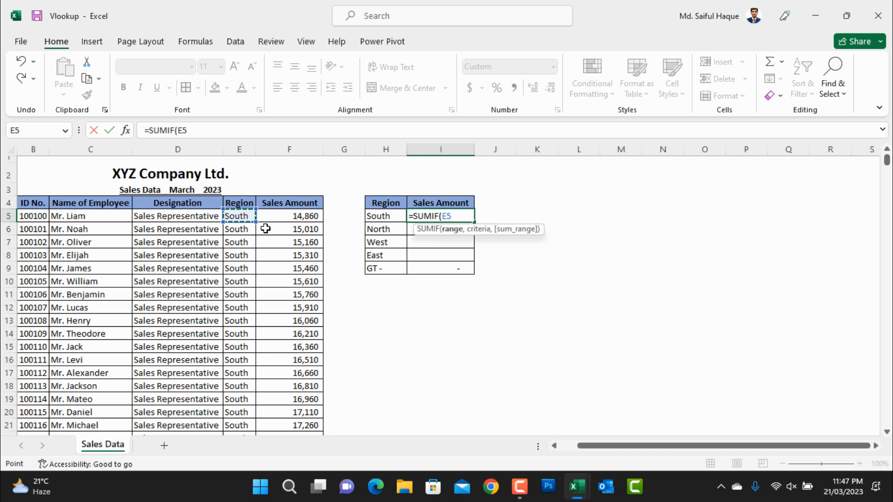
key("ctrl+shift+Down")
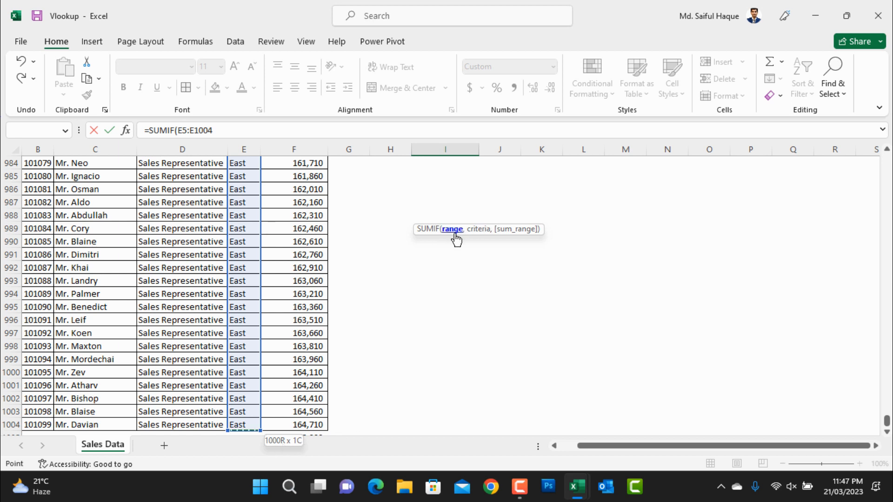
type(",")
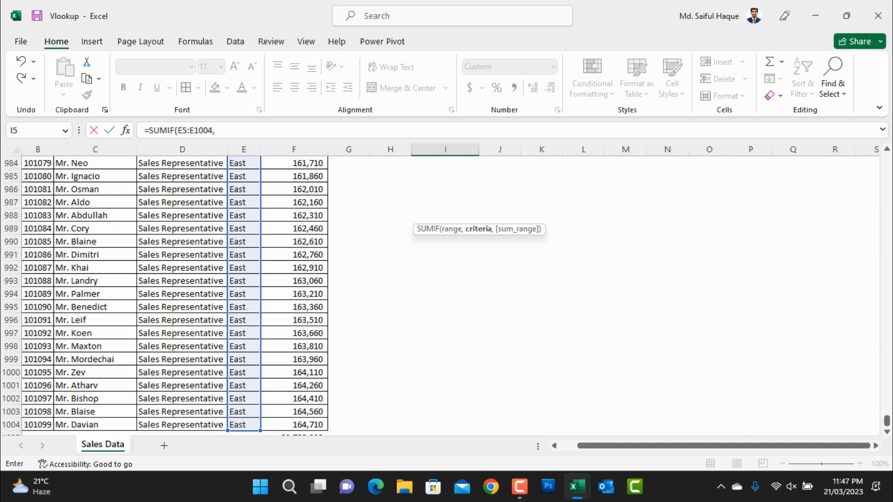
left_click_drag(887, 418, 886, 159)
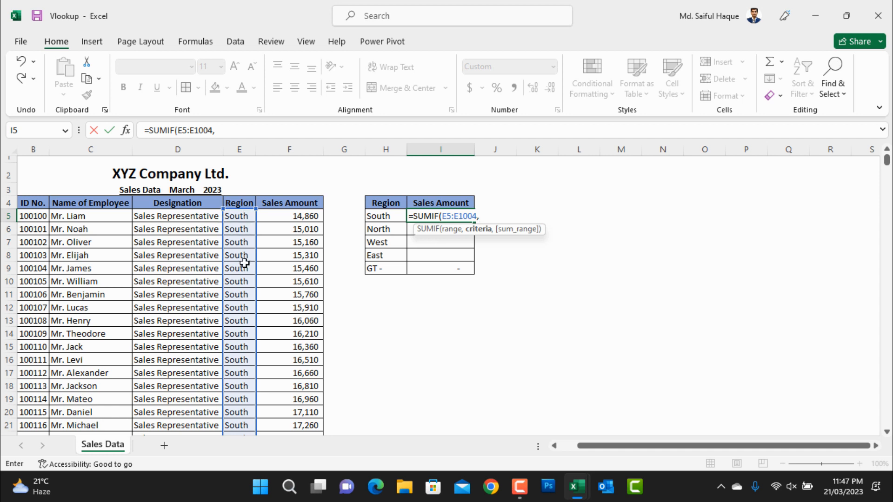
left_click(380, 216)
type(",")
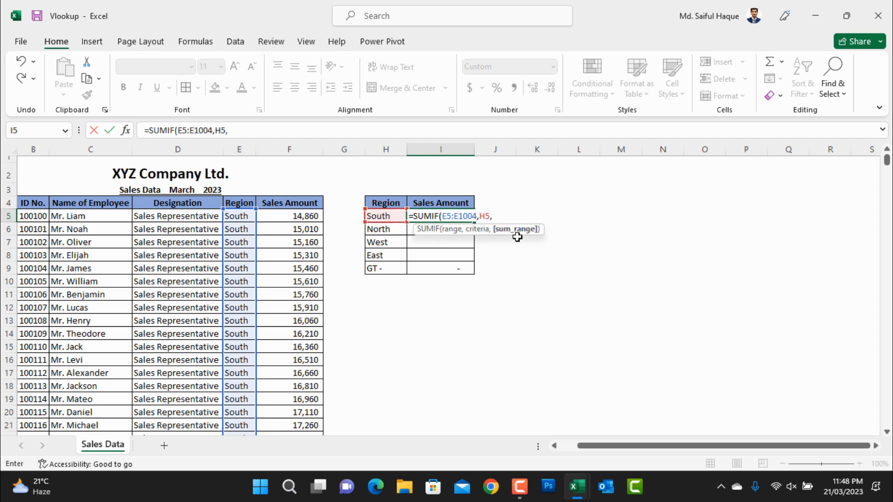
- Complete the SUMIF formula in I5 with the sum range F5:F1004
left_click(298, 216)
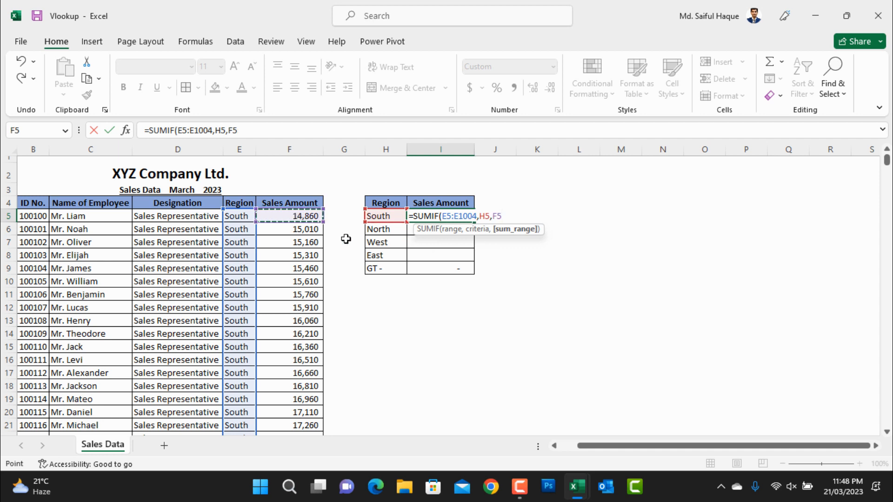
key("ctrl+shift+Down")
key("shift+Up")
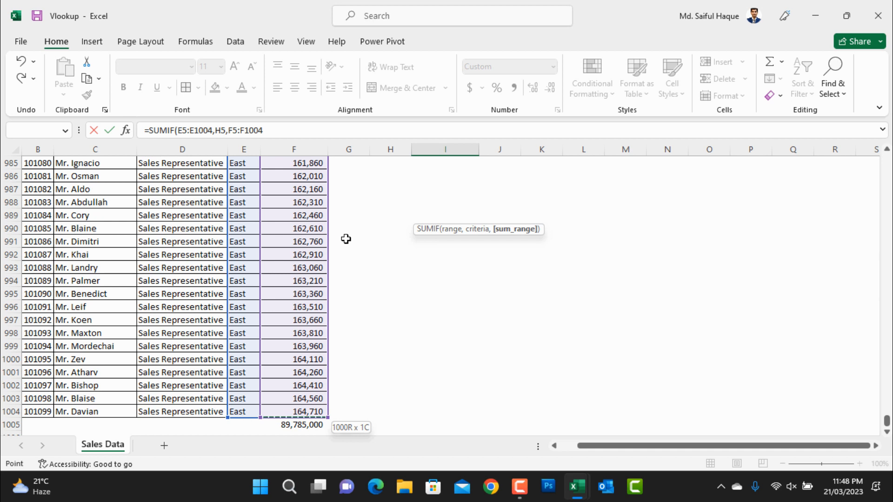
type(")")
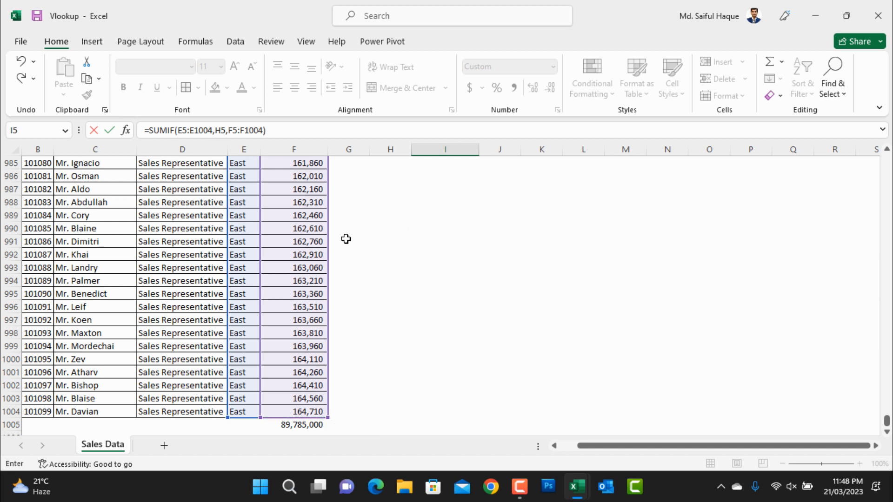
key("Return")
- Fill the SUMIF formula from I5 down through I8 for the North, West and East regions
scroll(365, 295, "up", 2)
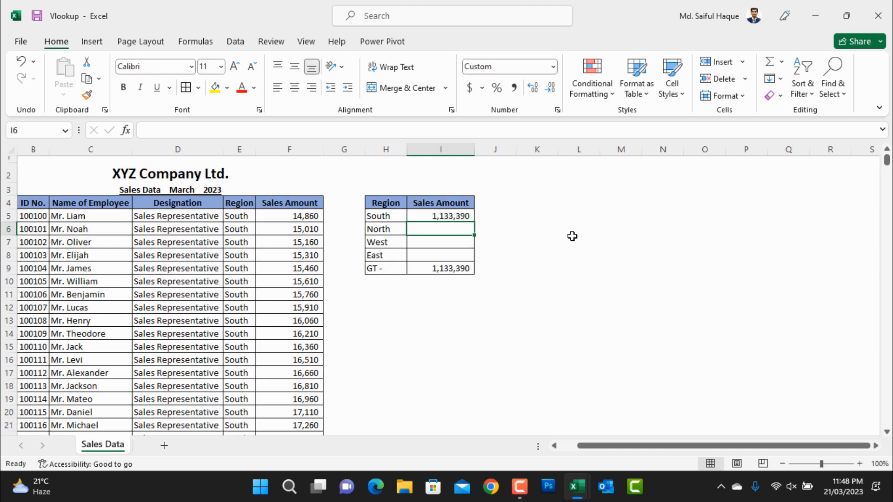
left_click(455, 217)
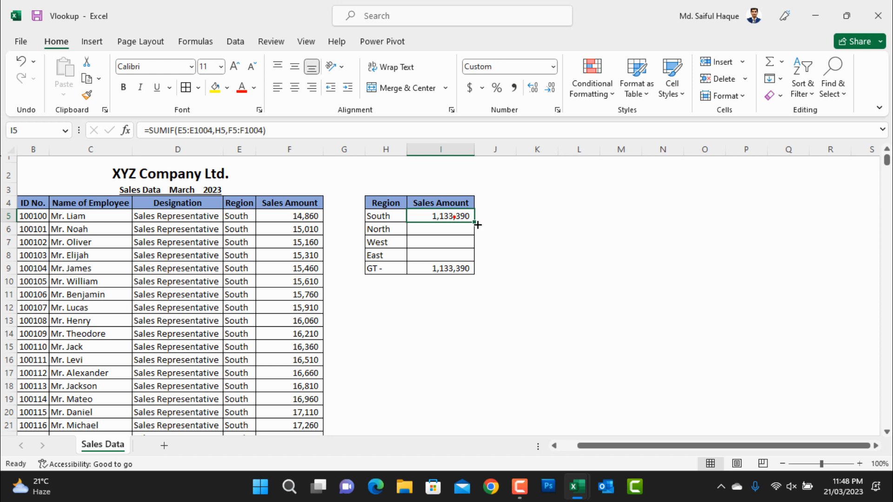
left_click_drag(477, 225, 475, 257)
left_click(524, 255)
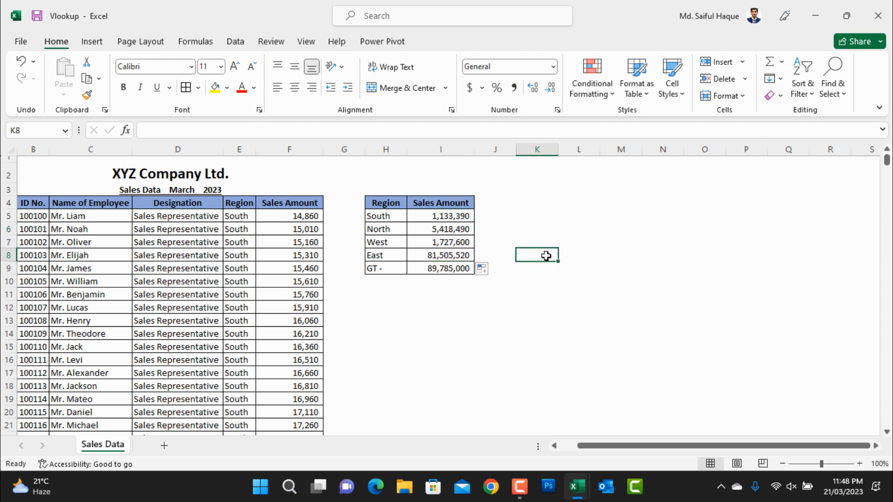
left_click(577, 254)
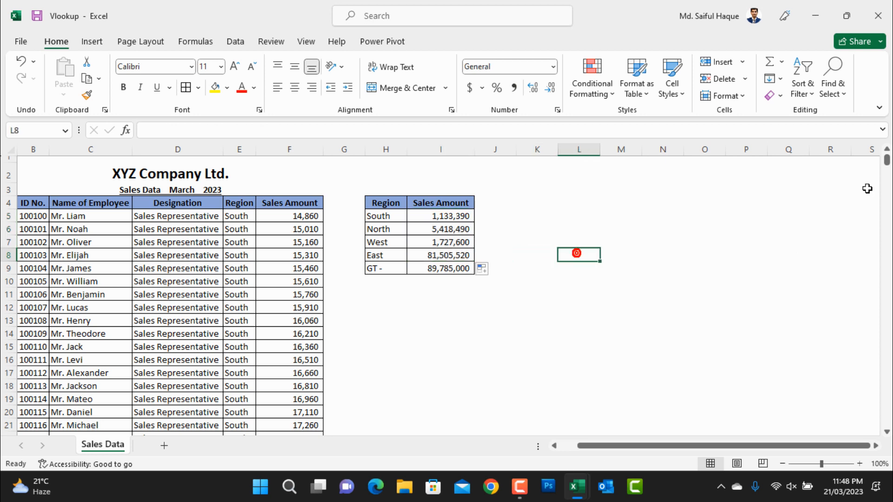
left_click(271, 338)
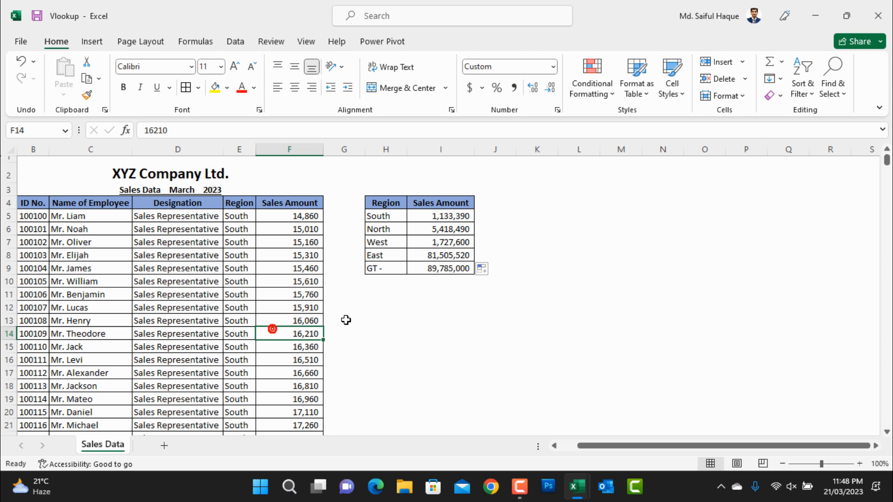
key("ctrl+Right")
key("ctrl+Down")
key("ctrl+Up")
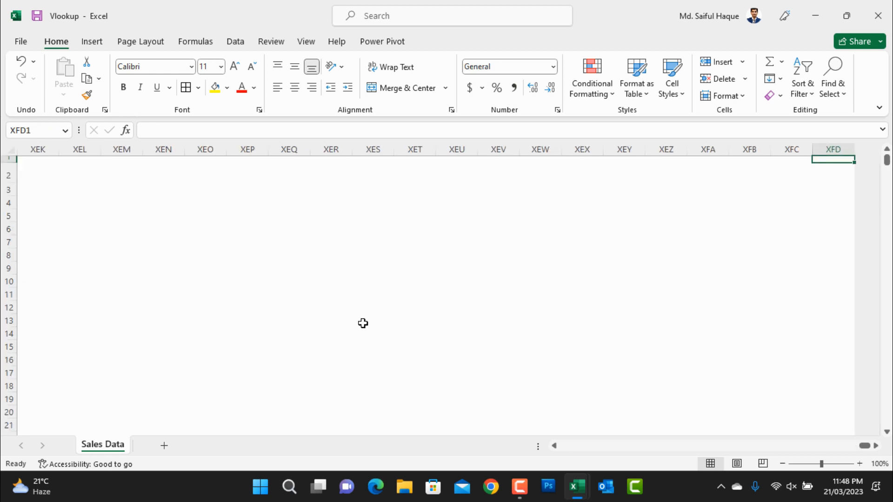
- Return to the sales table and check the Sales Amount column's total in F1005 against the region summary
left_click(256, 336)
key("ctrl+Up")
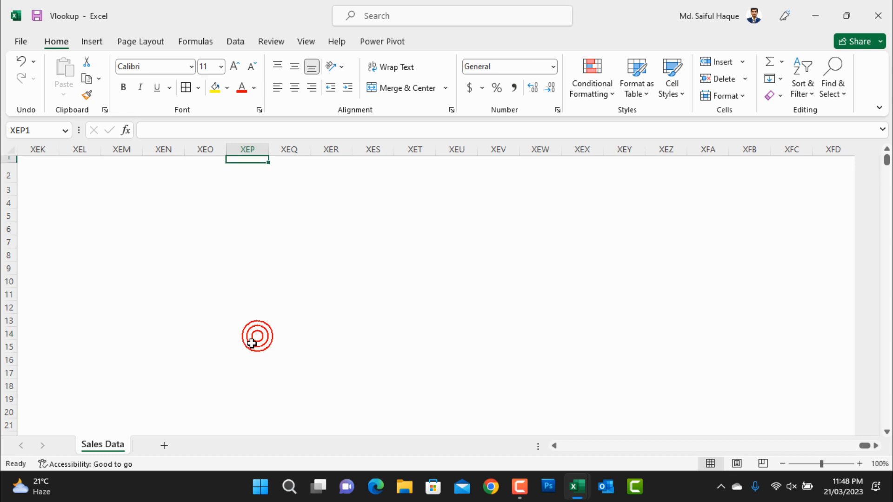
key("ctrl+Left")
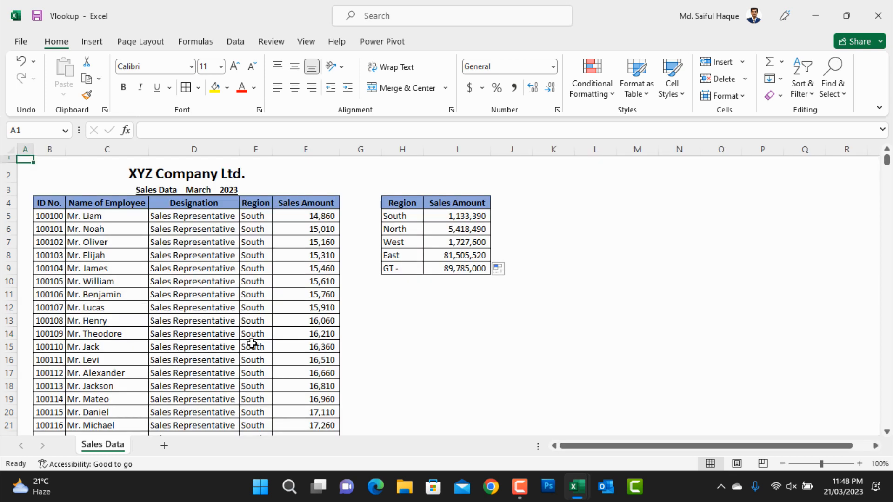
left_click(257, 313)
key("Right")
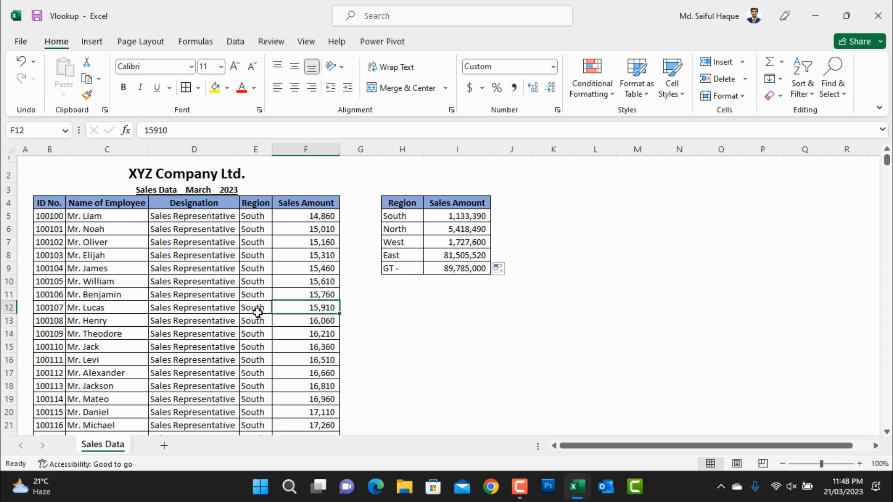
key("ctrl+Down")
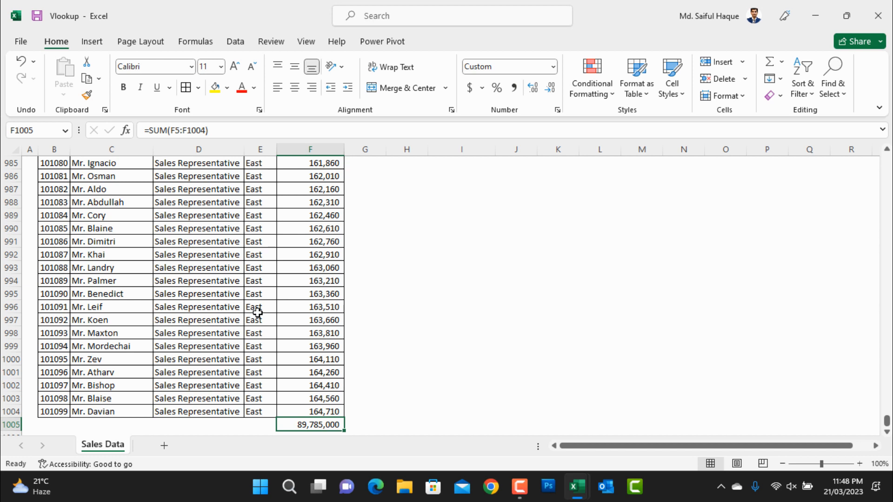
key("ctrl+Up")
scroll(256, 309, "up", 1)
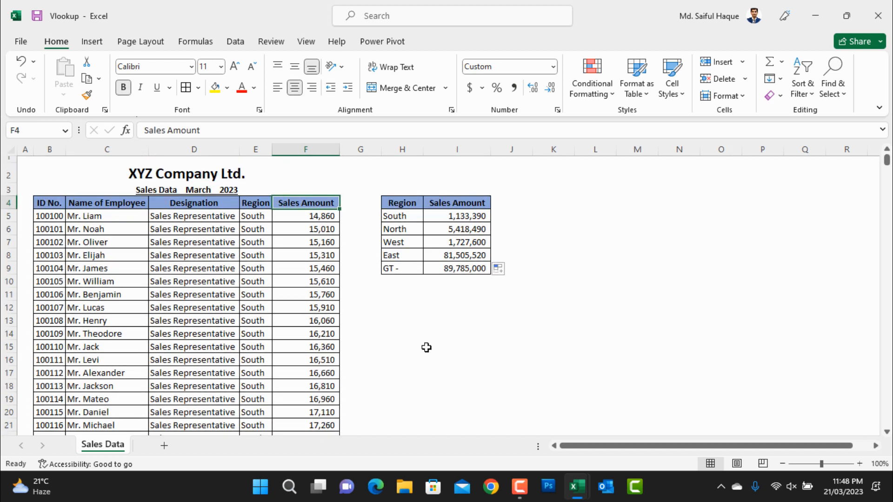
- Review the summary's grand total formula in I9 and the SUMIF region amounts in I5:I8 that it adds up
left_click(461, 269)
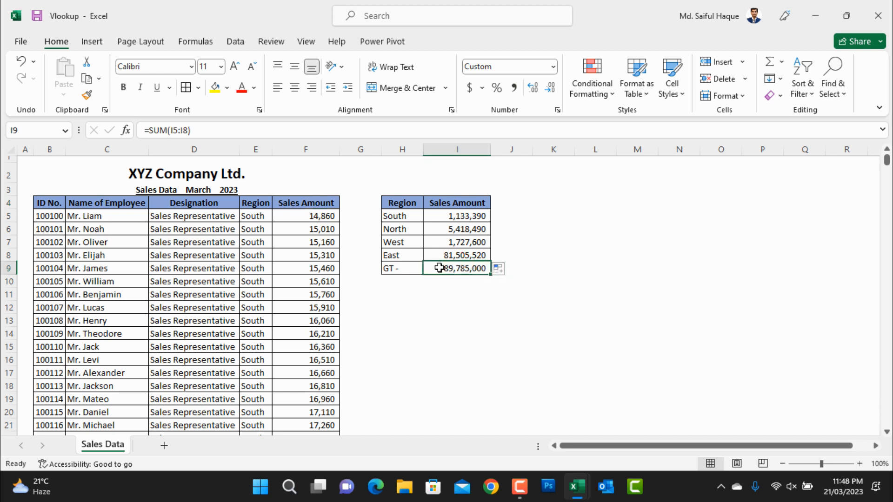
left_click(454, 217)
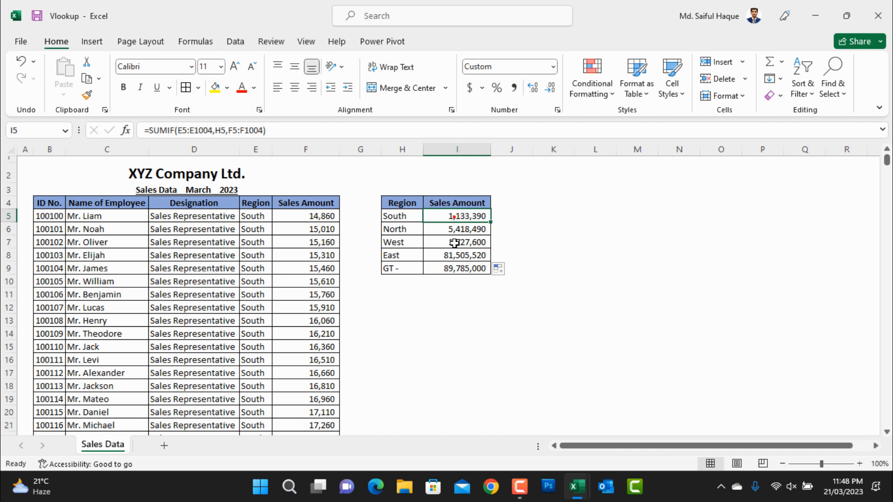
left_click(466, 269)
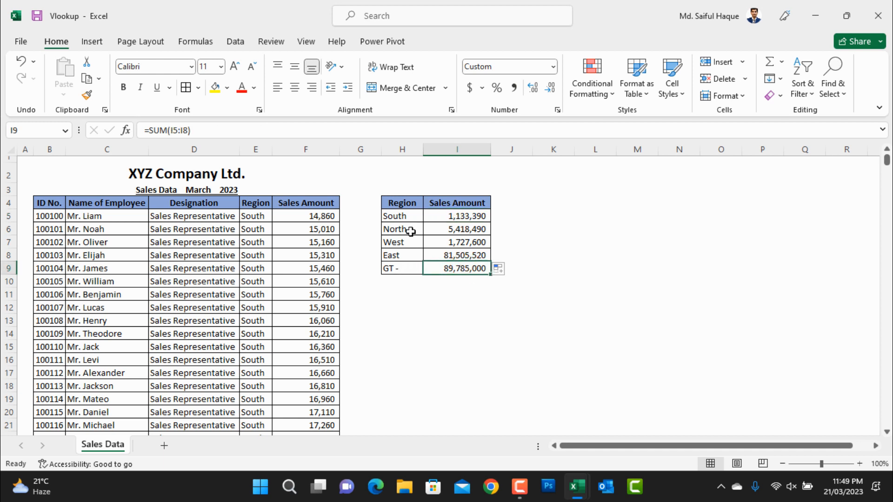
left_click_drag(402, 216, 462, 251)
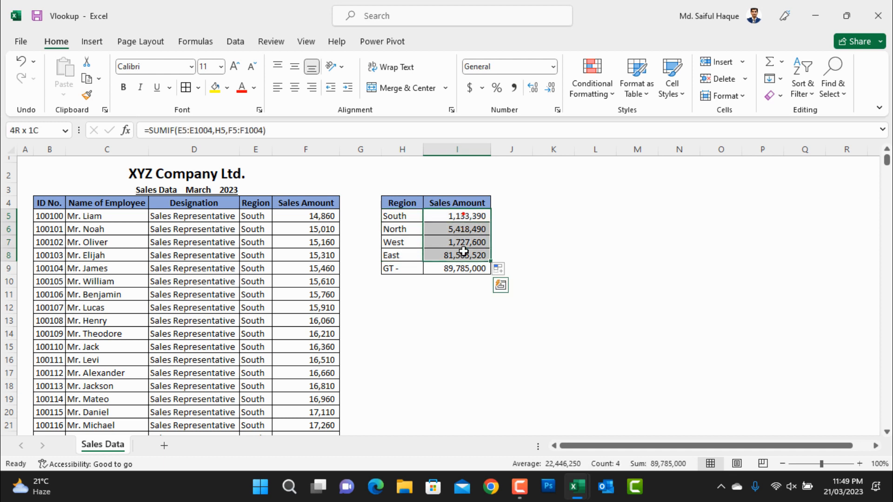
left_click(464, 270)
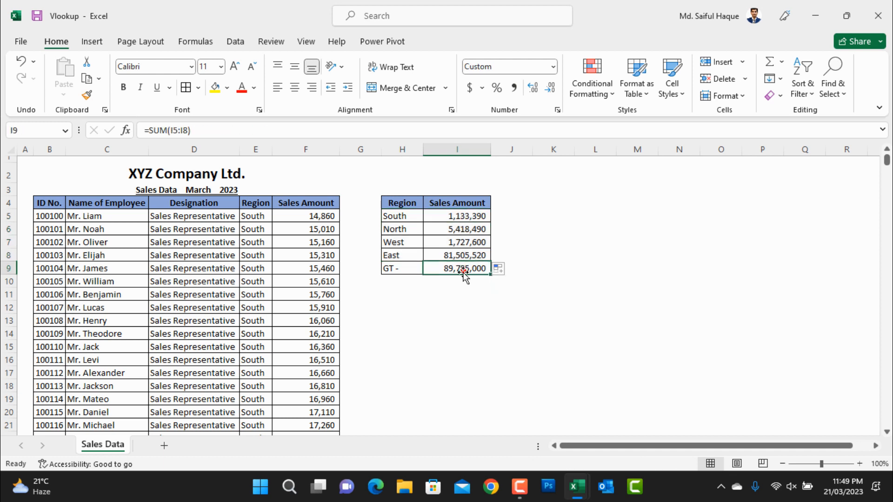